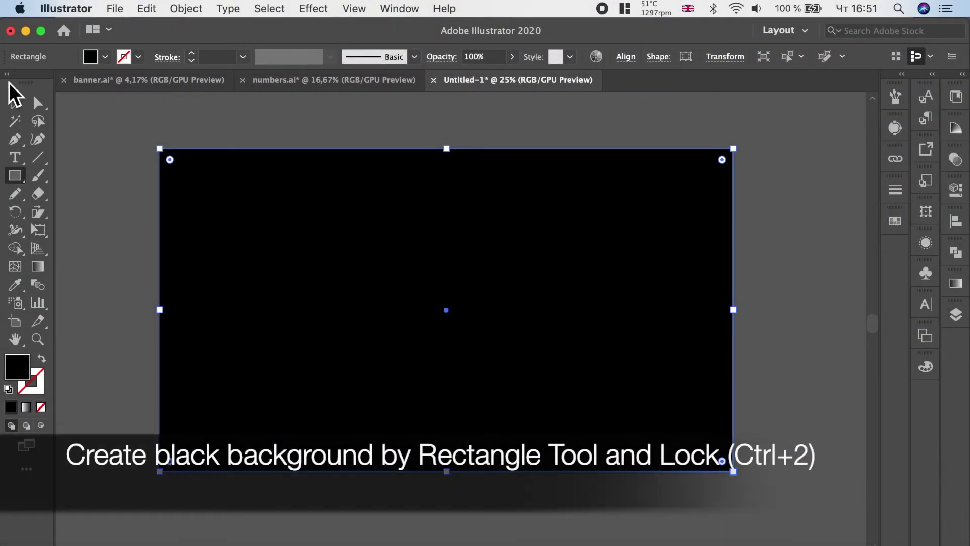
# Lock the black background rectangle via Object > Lock > Selection
pyautogui.click(15, 104)
pyautogui.click(187, 10)
pyautogui.moveTo(191, 108)
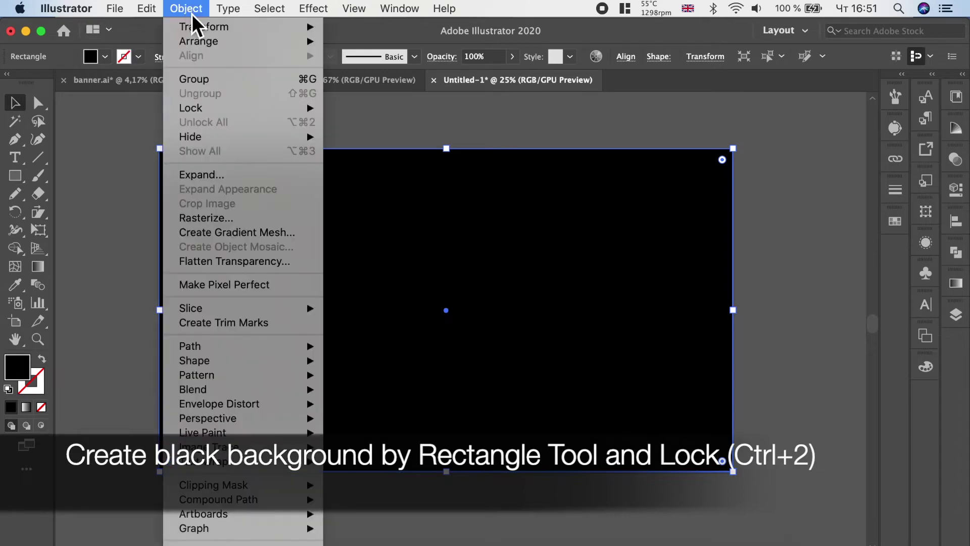
pyautogui.click(445, 110)
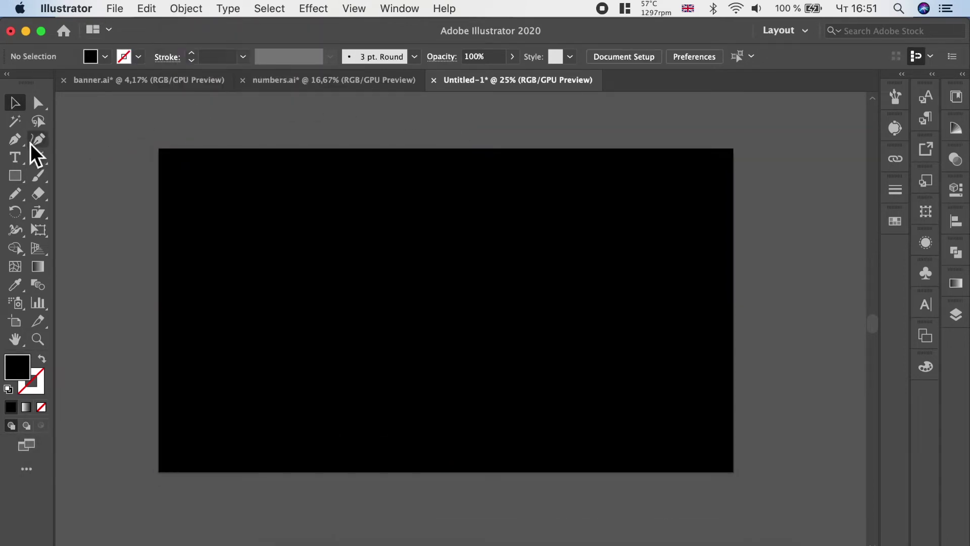
pyautogui.click(15, 157)
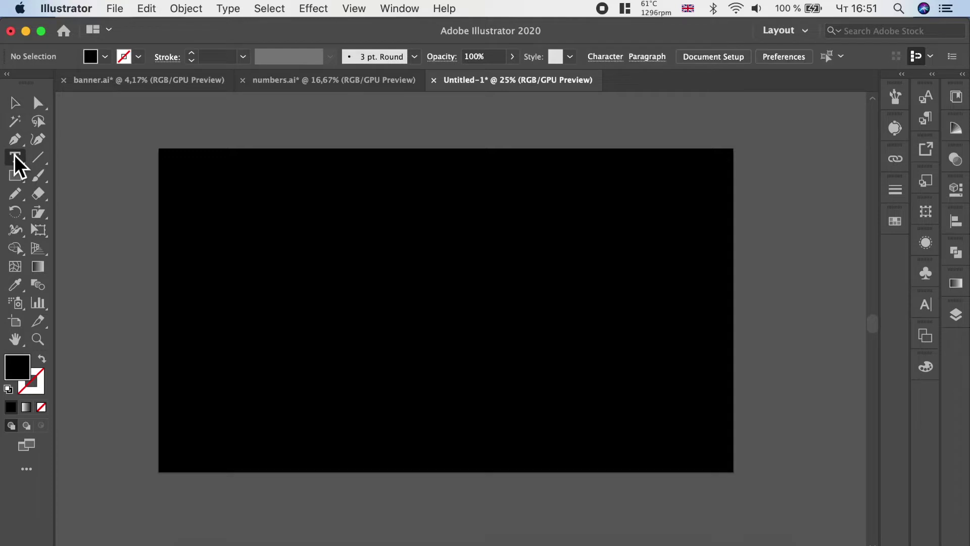
# Add a Lorem ipsum text object on the rectangle, enlarge it, fill it white, and select the text
pyautogui.click(362, 210)
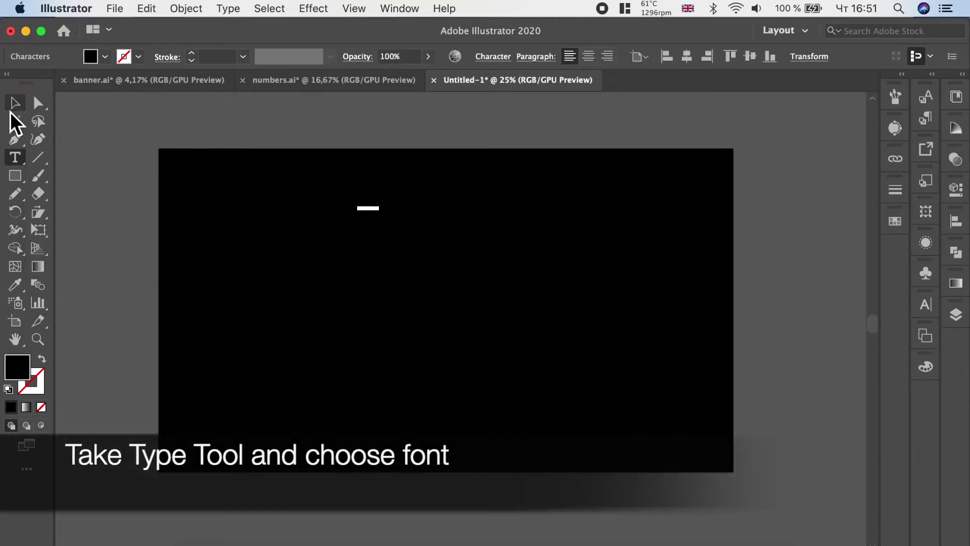
pyautogui.click(14, 104)
pyautogui.moveTo(380, 215); pyautogui.dragTo(697, 344)
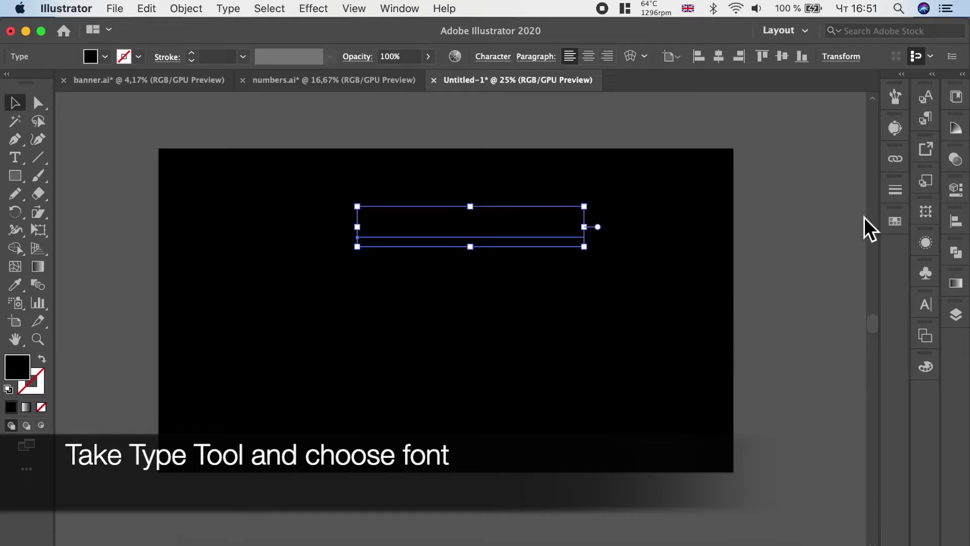
pyautogui.click(894, 221)
pyautogui.click(753, 248)
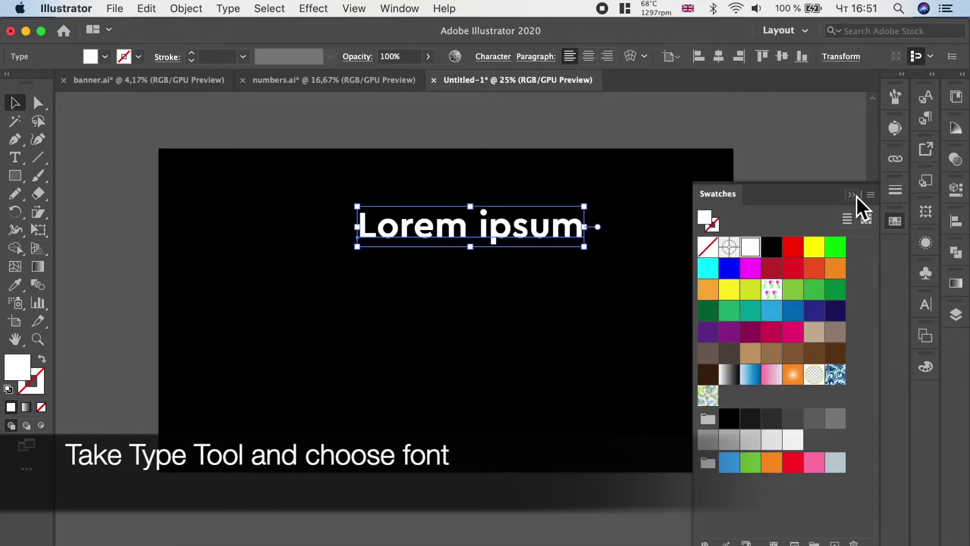
pyautogui.click(851, 195)
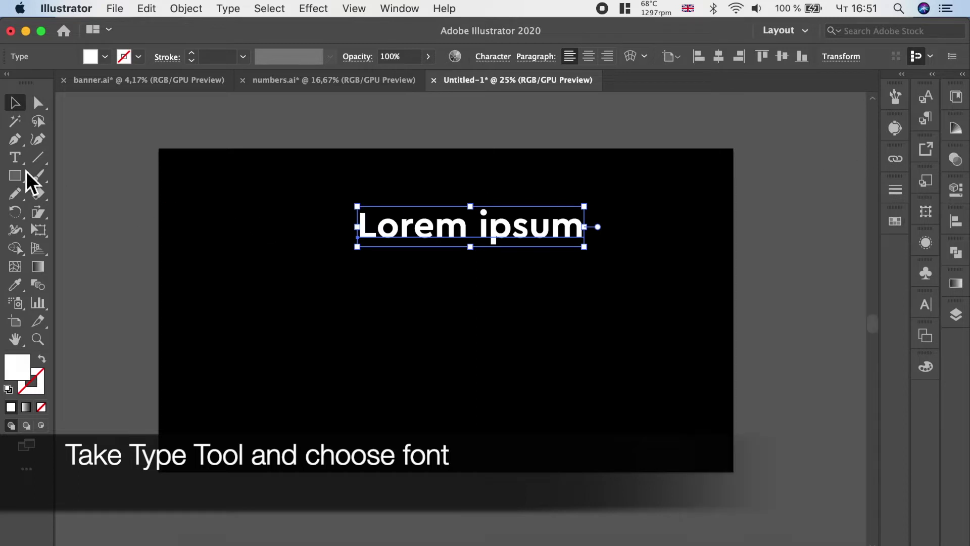
pyautogui.click(14, 167)
pyautogui.moveTo(358, 227); pyautogui.dragTo(582, 232)
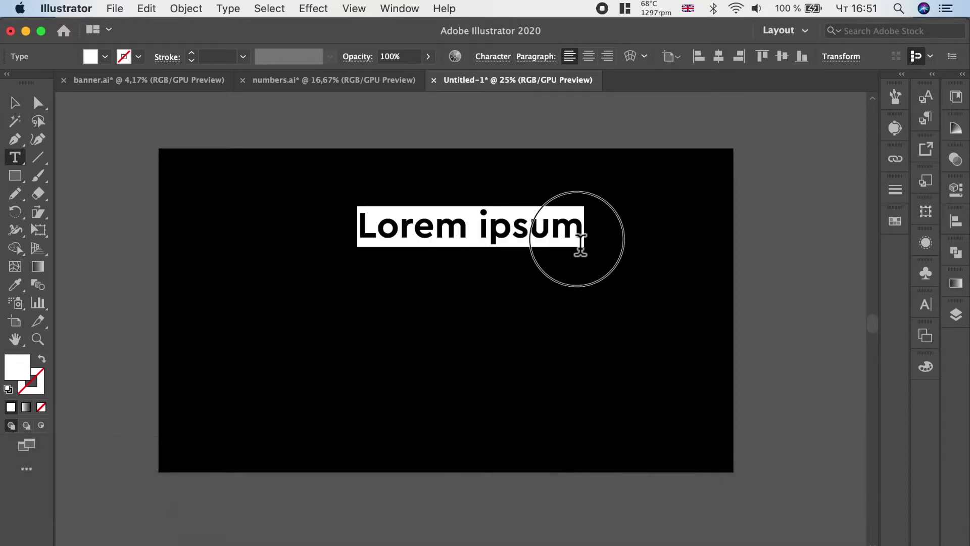
# Replace the placeholder with the digit 1, scale it up, and zoom in
pyautogui.write('1')
pyautogui.doubleClick(368, 227)
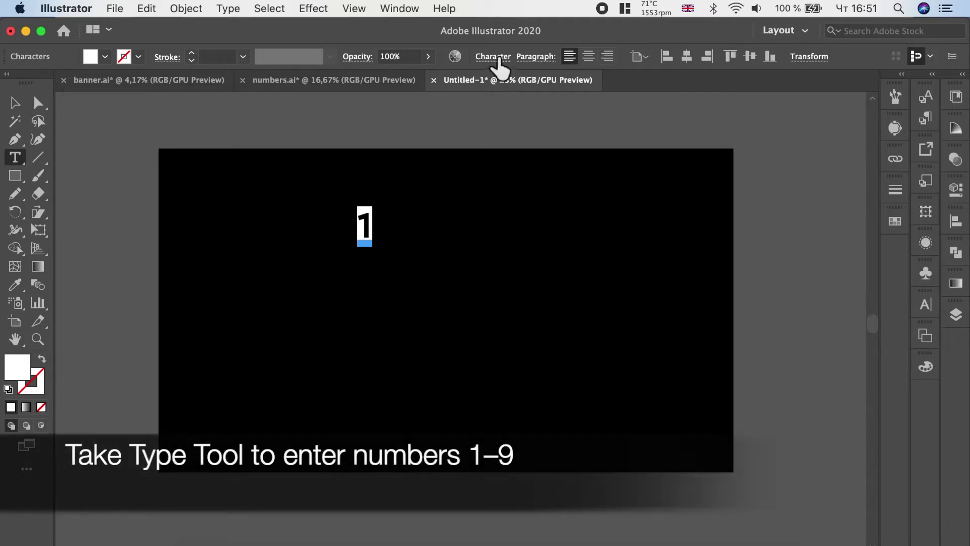
pyautogui.click(15, 104)
pyautogui.moveTo(374, 208); pyautogui.dragTo(387, 172)
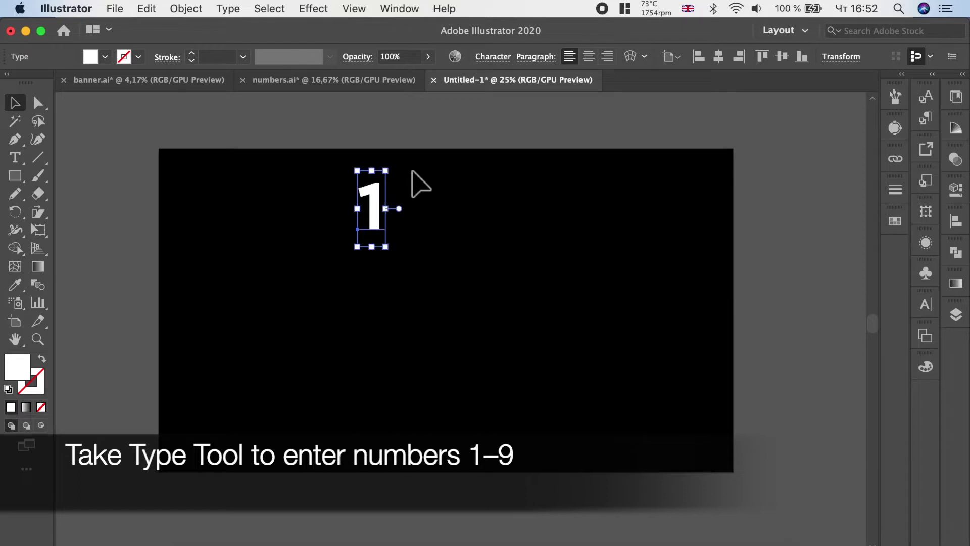
pyautogui.press('super+equal')
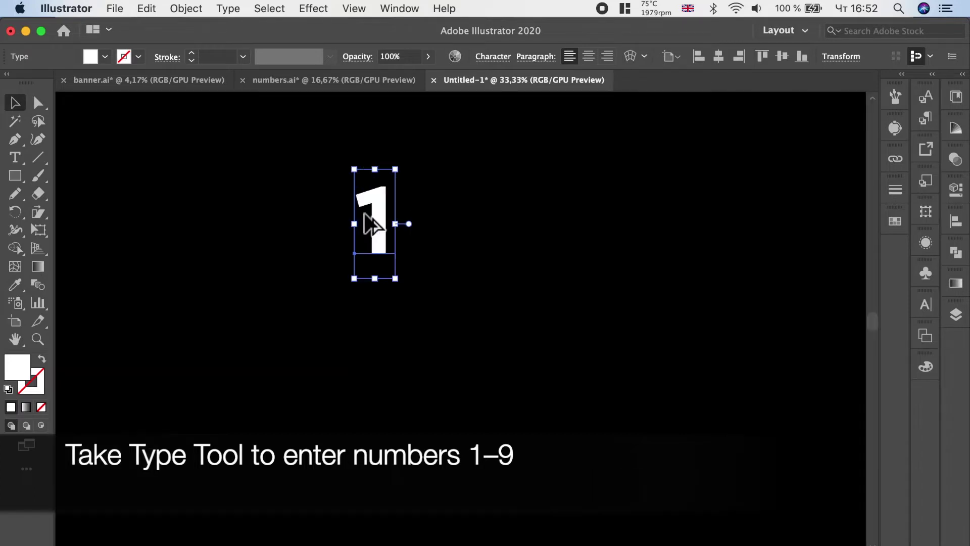
pyautogui.press('super+equal')
# Extend the text to read 123, 456 and 789 on three lines
pyautogui.click(15, 158)
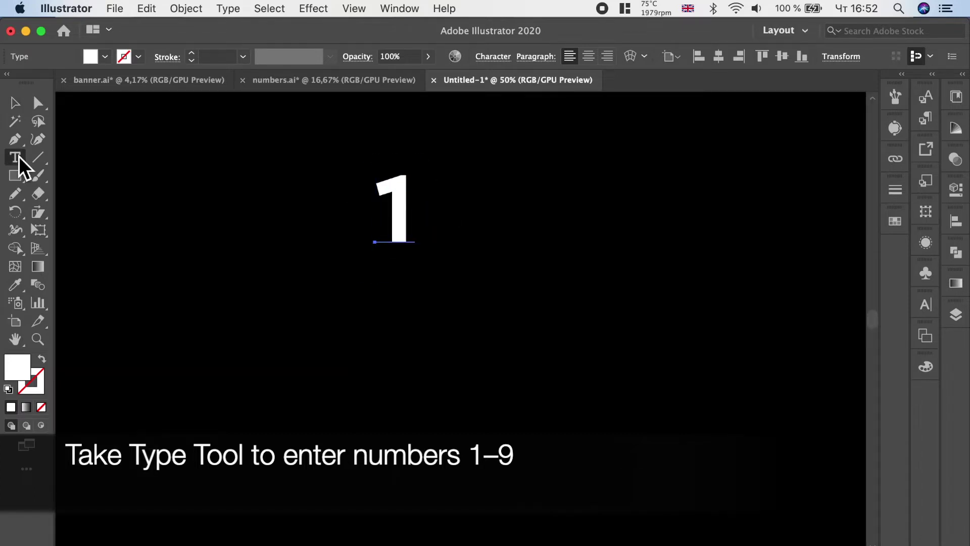
pyautogui.click(410, 215)
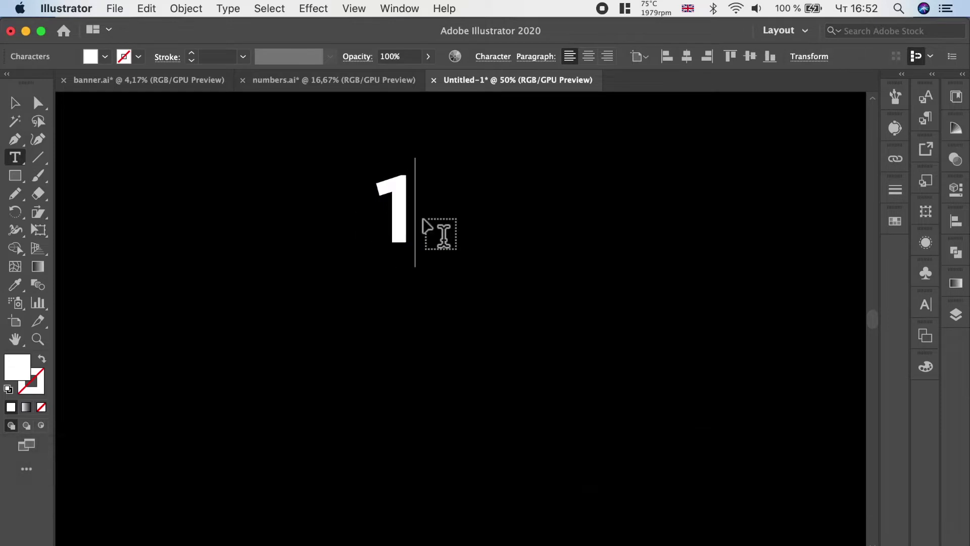
pyautogui.write('2')
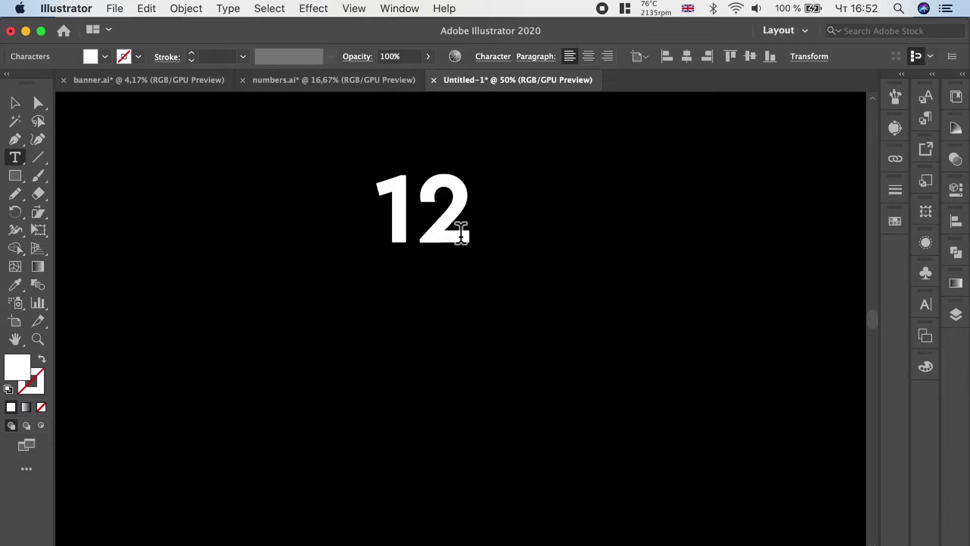
pyautogui.write('3')
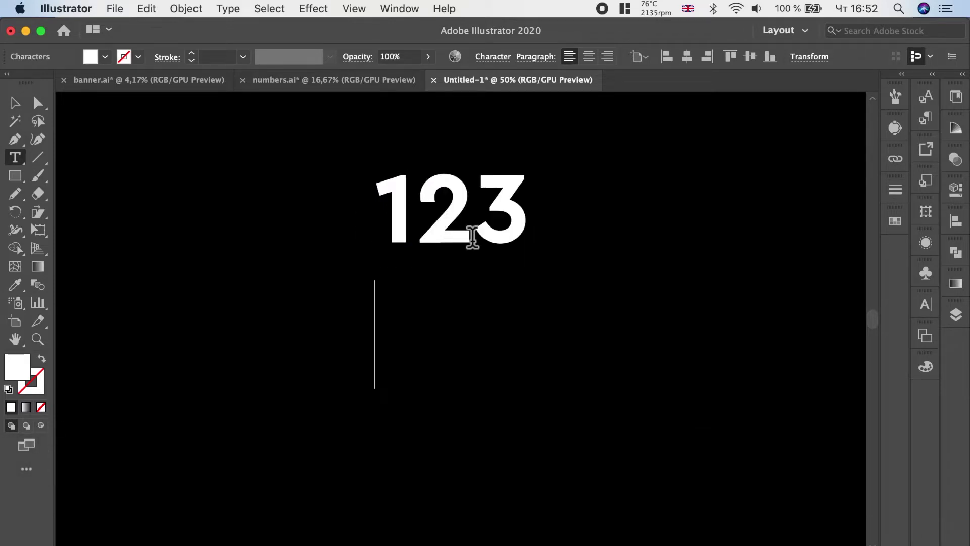
pyautogui.press('Return')
pyautogui.write('456')
pyautogui.press('Return')
pyautogui.write('7')
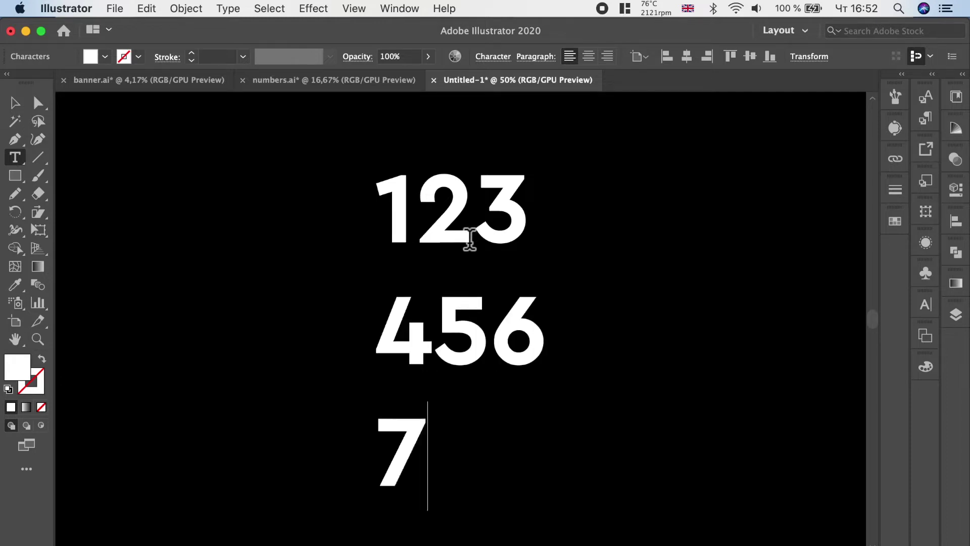
pyautogui.write('89')
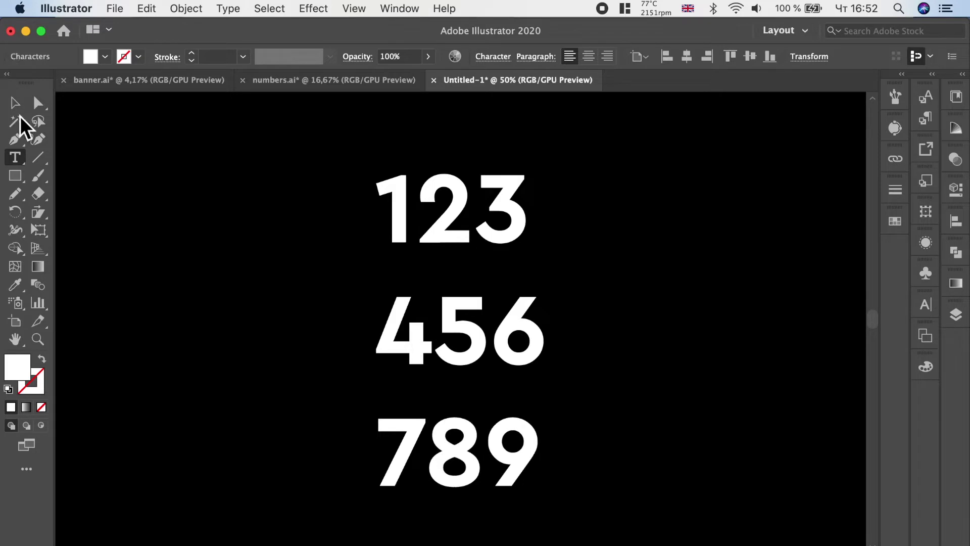
pyautogui.click(16, 105)
# Create outlines from the digit text, ungroup the rows, and select the 456 row
pyautogui.rightClick(486, 200)
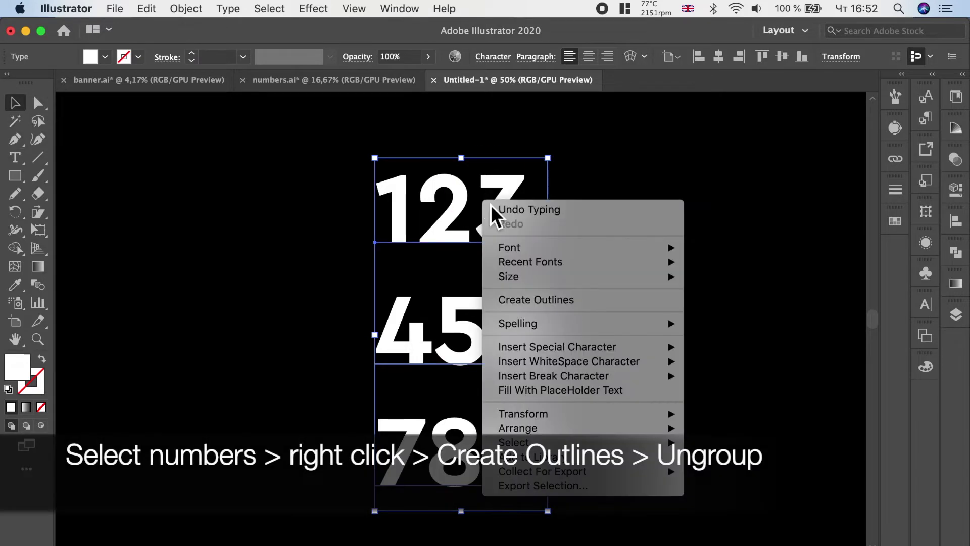
pyautogui.click(535, 304)
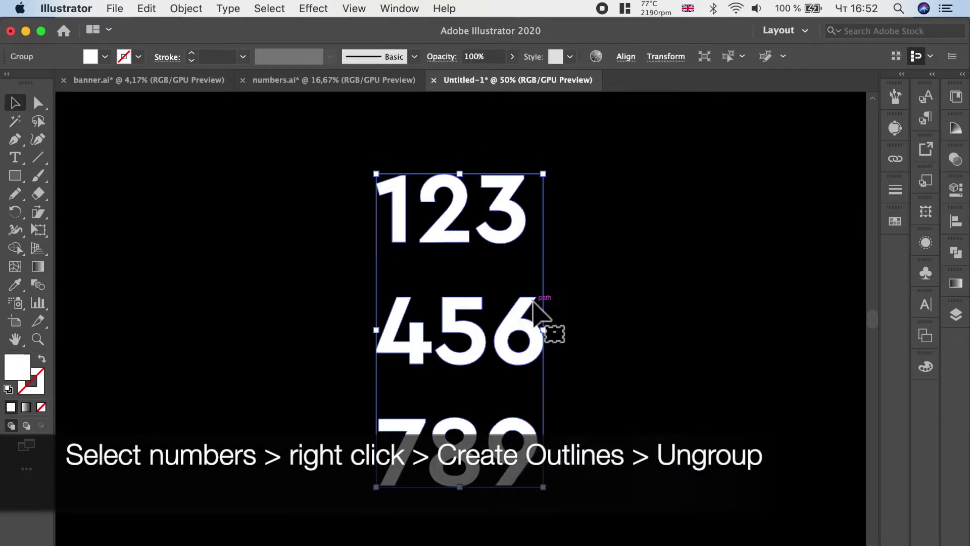
pyautogui.rightClick(512, 210)
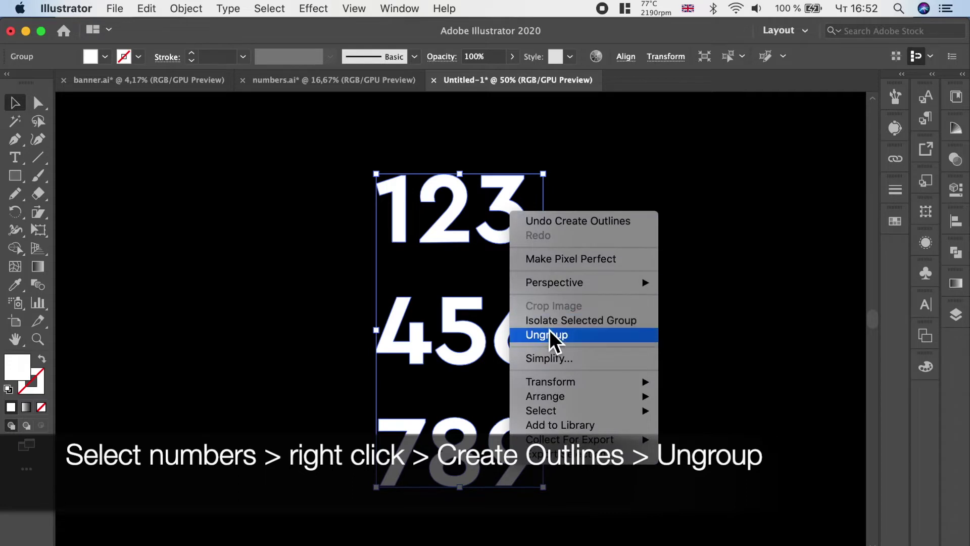
pyautogui.click(550, 331)
pyautogui.click(566, 286)
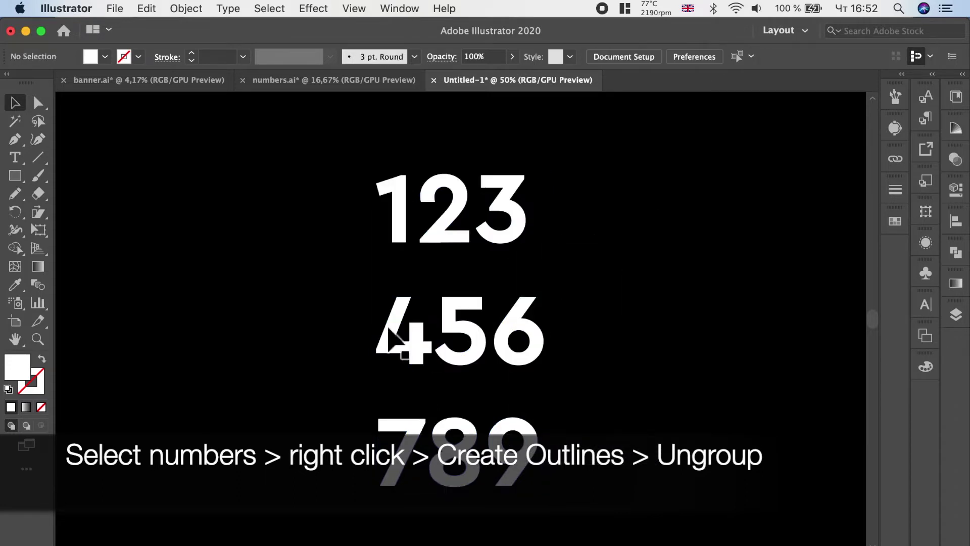
pyautogui.click(493, 342)
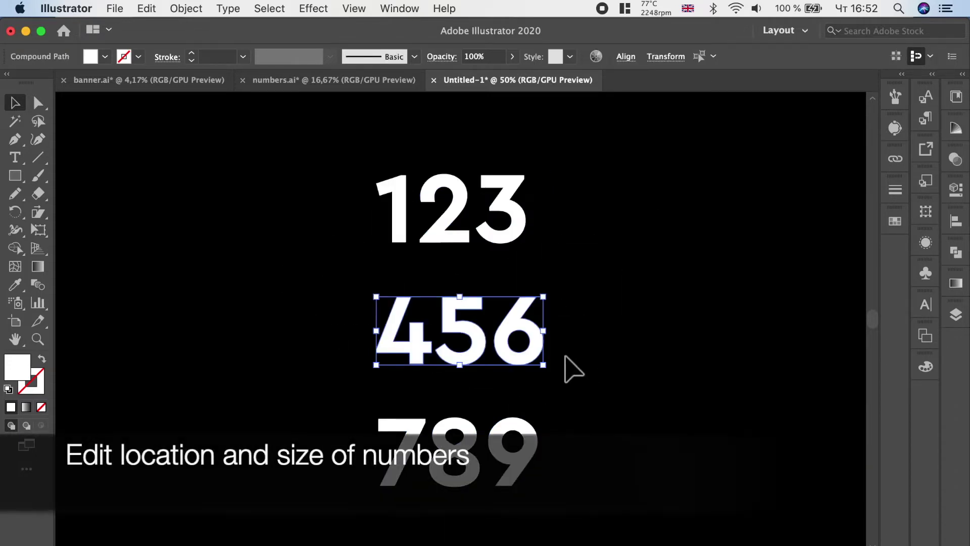
# Nudge the 456 row and the 789 row upward toward 123
pyautogui.hotkey('shift', 'Up')
pyautogui.hotkey('shift', 'Up')
pyautogui.hotkey('shift', 'Up')
pyautogui.hotkey('shift', 'Up')
pyautogui.hotkey('shift', 'Up')
pyautogui.hotkey('shift', 'Up')
pyautogui.hotkey('shift', 'Up')
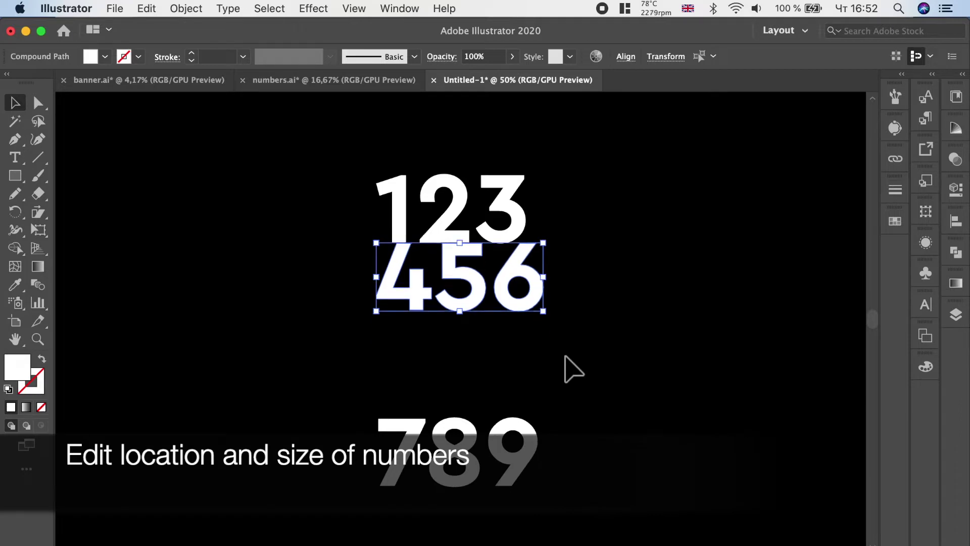
pyautogui.click(529, 470)
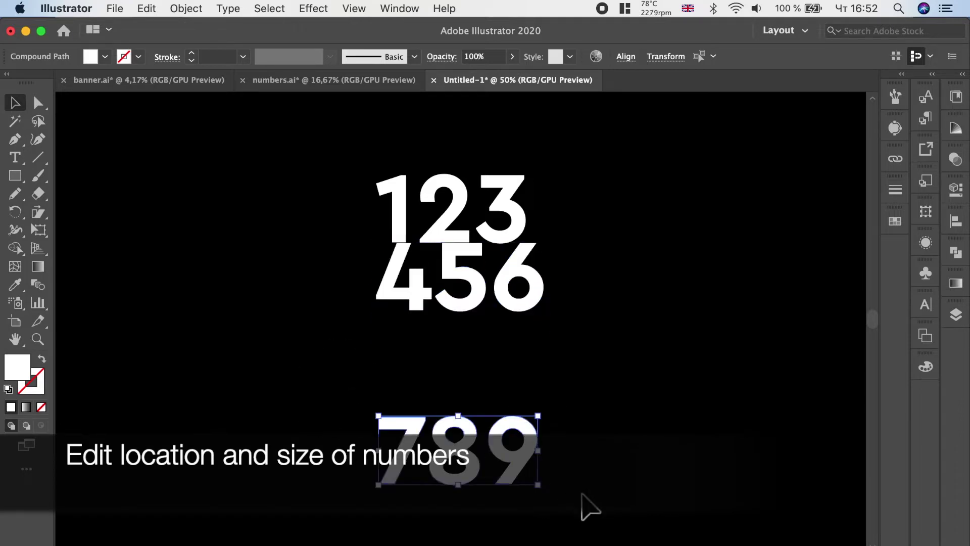
pyautogui.hotkey('shift', 'Up')
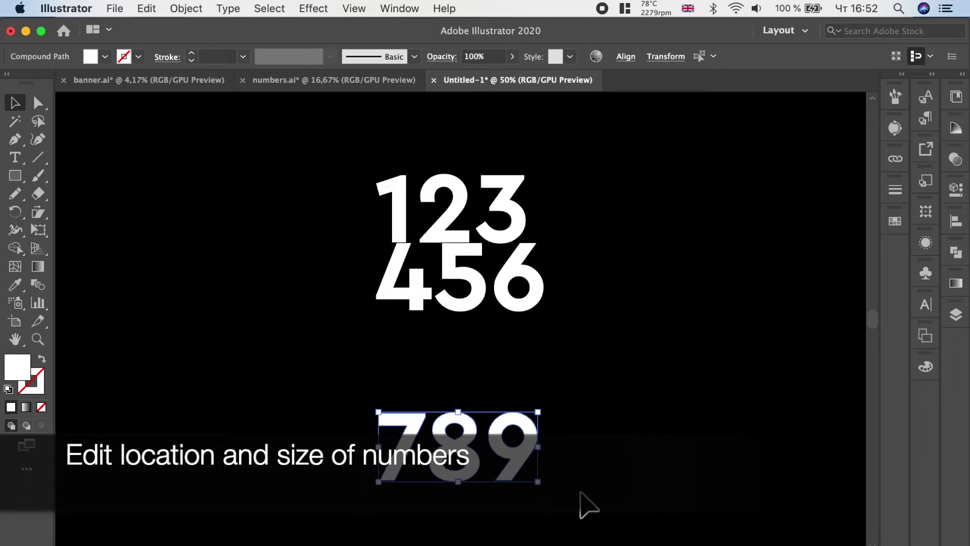
pyautogui.hotkey('shift', 'Up')
pyautogui.hotkey('shift', 'Up')
pyautogui.hotkey('shift', 'Up')
pyautogui.hotkey('shift', 'Up')
pyautogui.hotkey('shift', 'Up')
pyautogui.hotkey('shift', 'Up')
pyautogui.hotkey('shift', 'Up')
pyautogui.hotkey('shift', 'Up')
pyautogui.hotkey('shift', 'Up')
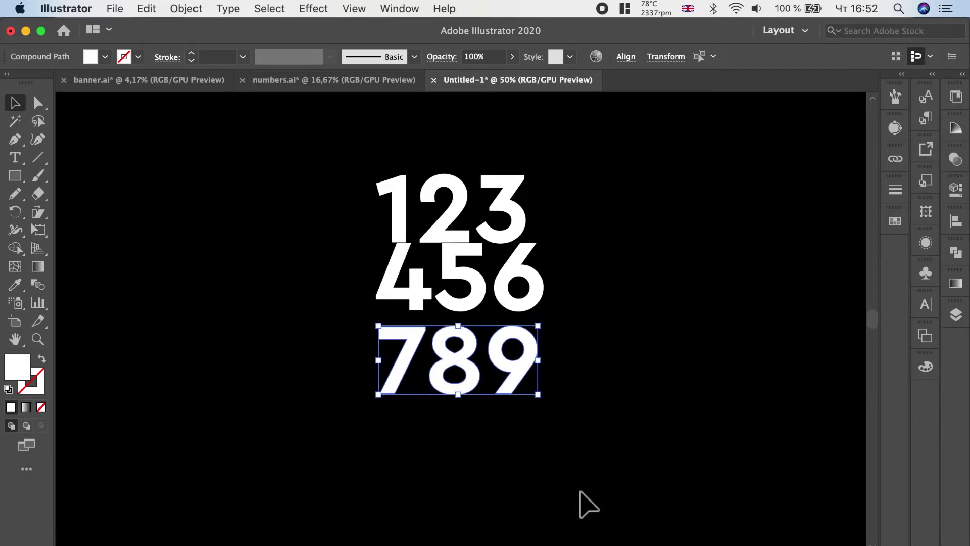
pyautogui.hotkey('shift', 'Up')
pyautogui.hotkey('shift', 'Up')
pyautogui.hotkey('shift', 'Up')
# Nudge the 2 left against the 1 and the 3 left against the 2
pyautogui.click(435, 205)
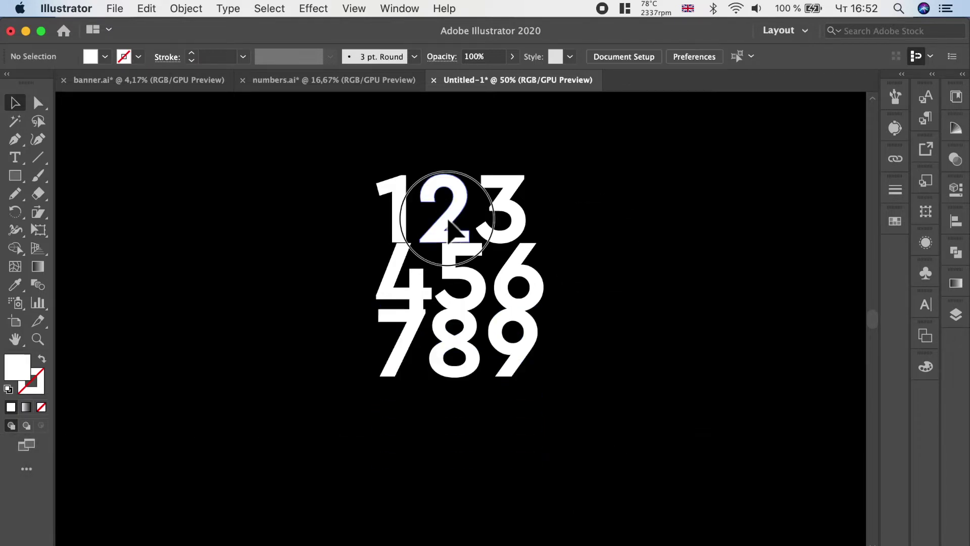
pyautogui.scroll(1, 461, 199)
pyautogui.scroll(1, 462, 199)
pyautogui.hotkey('shift', 'Left')
pyautogui.hotkey('shift', 'Left')
pyautogui.hotkey('shift', 'Left')
pyautogui.hotkey('shift', 'Left')
pyautogui.hotkey('shift', 'Left')
pyautogui.hotkey('shift', 'Left')
pyautogui.hotkey('shift', 'Left')
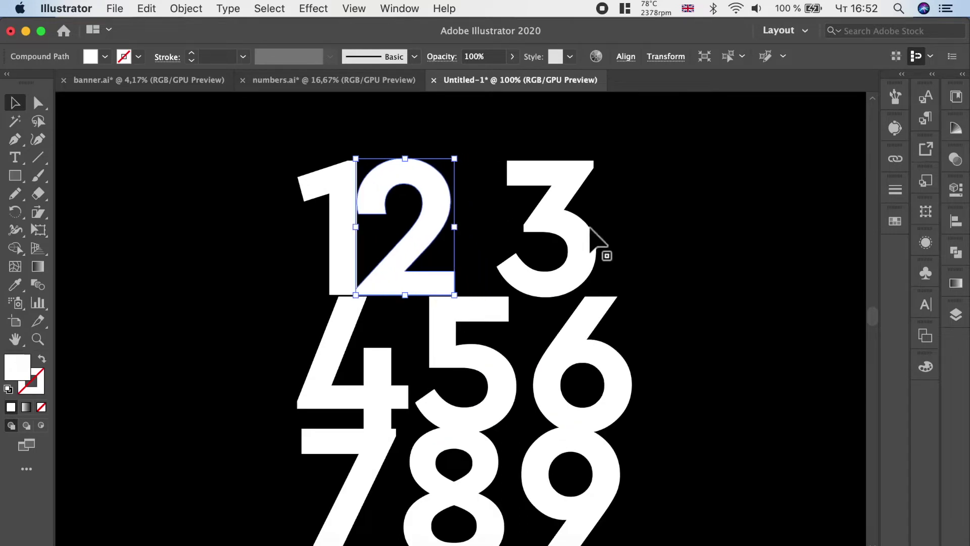
pyautogui.click(585, 238)
pyautogui.hotkey('shift', 'Left')
pyautogui.hotkey('shift', 'Left')
pyautogui.hotkey('shift', 'Left')
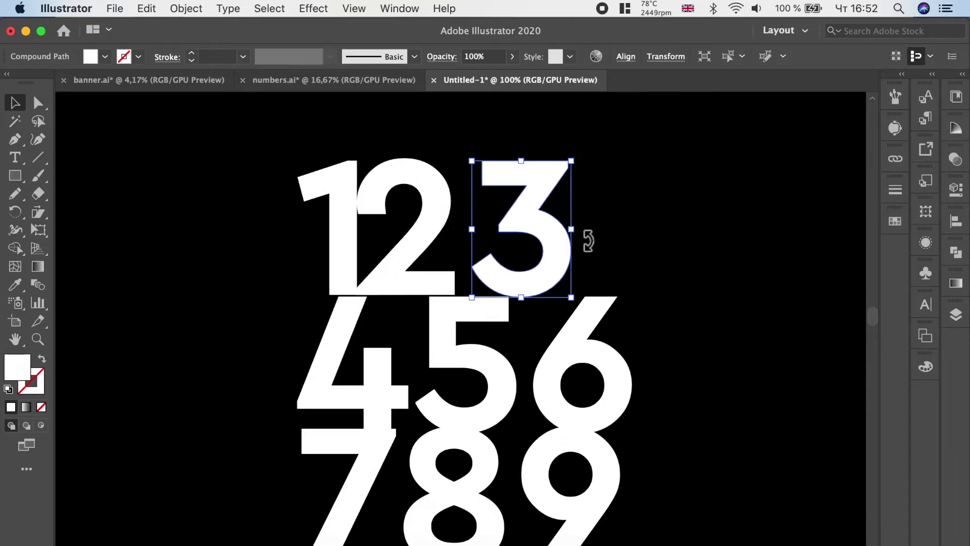
pyautogui.hotkey('shift', 'Left')
pyautogui.hotkey('shift', 'Left')
pyautogui.press('Left')
pyautogui.press('Left')
pyautogui.press('Left')
pyautogui.press('Left')
pyautogui.press('Left')
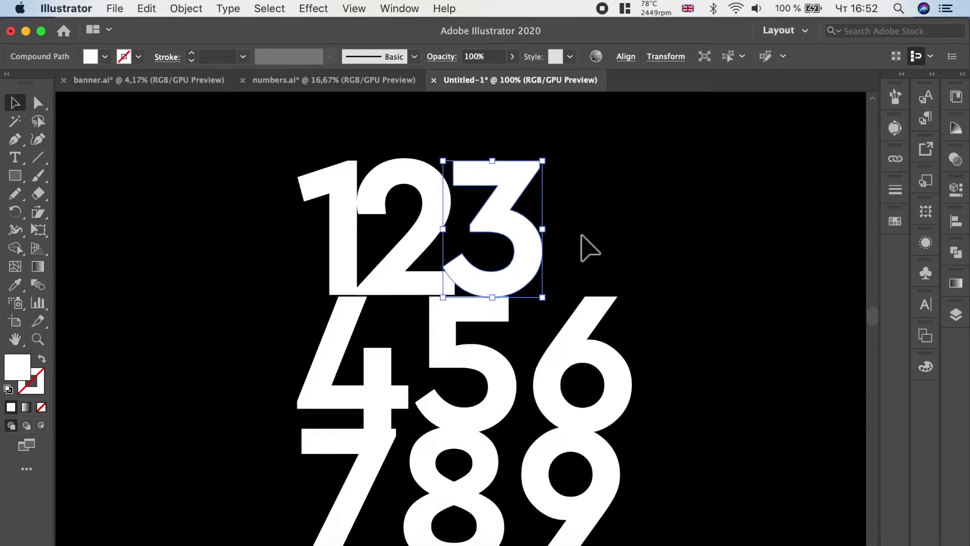
pyautogui.press('Left')
pyautogui.press('Left')
pyautogui.press('Left')
pyautogui.press('Left')
pyautogui.press('Left')
pyautogui.press('Left')
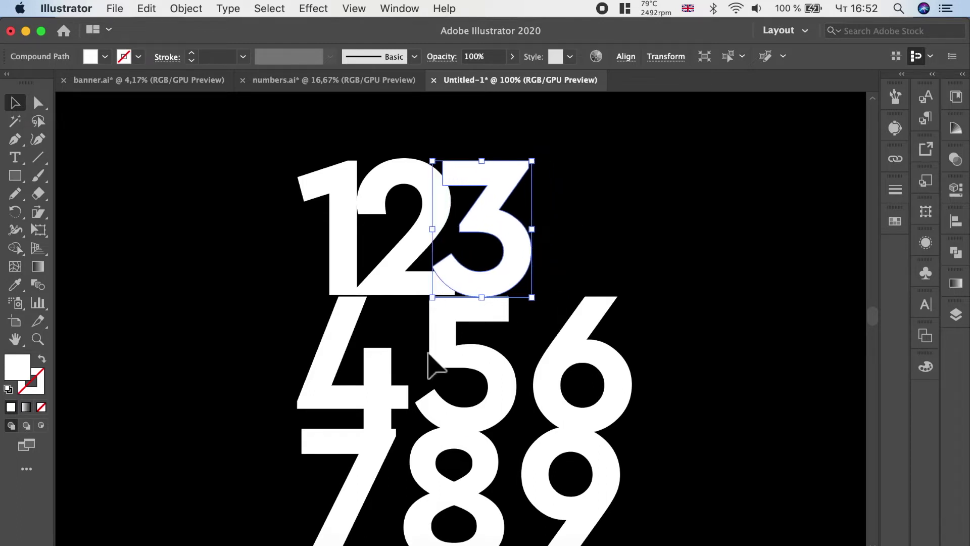
# Scale the 4, 5 and 6 down together
pyautogui.click(373, 380)
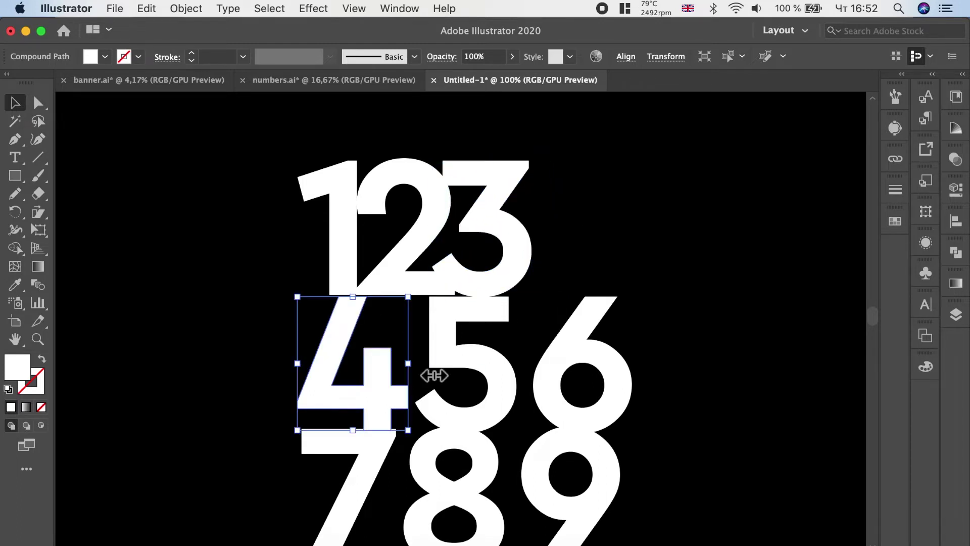
pyautogui.keyDown('shift'); pyautogui.click(482, 374); pyautogui.keyUp('shift')
pyautogui.keyDown('shift'); pyautogui.click(628, 405); pyautogui.keyUp('shift')
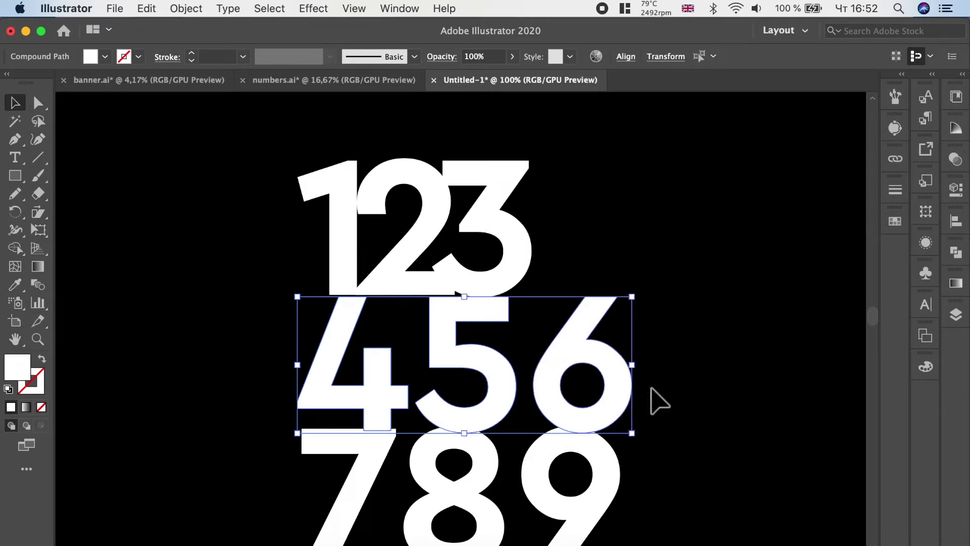
pyautogui.moveTo(631, 433); pyautogui.dragTo(511, 385)
pyautogui.click(505, 346)
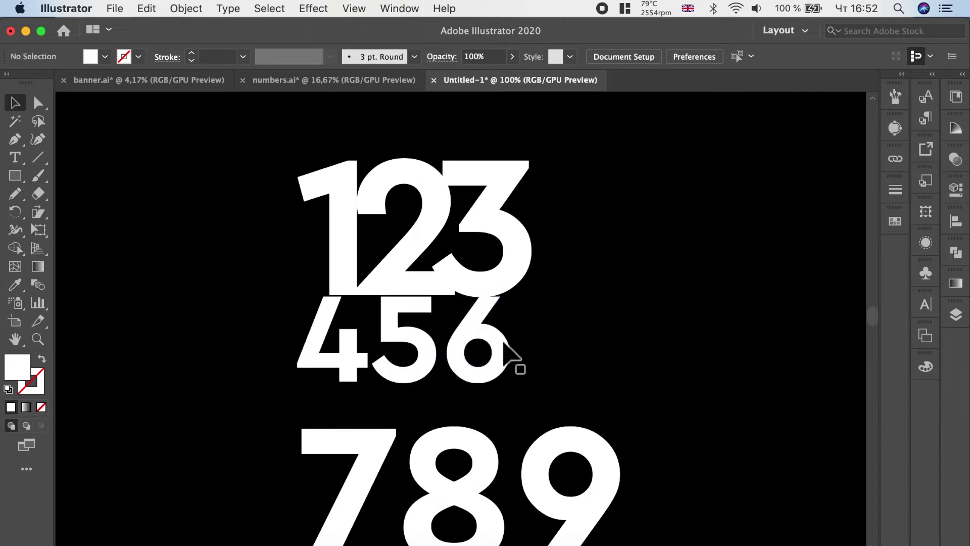
# Pack 4, 5 and 6 tightly together and place 789 just under them
pyautogui.moveTo(505, 347); pyautogui.dragTo(515, 335)
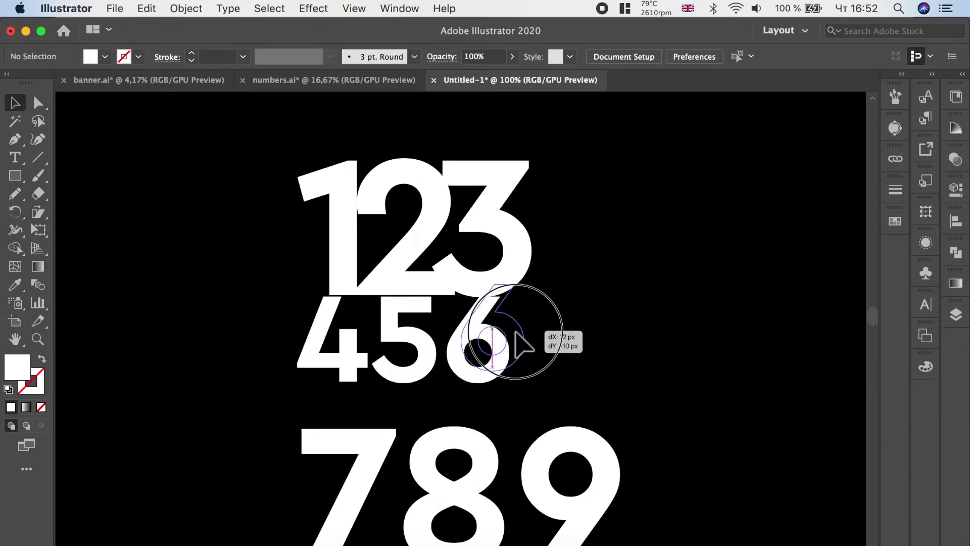
pyautogui.moveTo(424, 349)
pyautogui.mouseDown()
pyautogui.moveTo(511, 354)
pyautogui.moveTo(500, 348)
pyautogui.mouseUp()
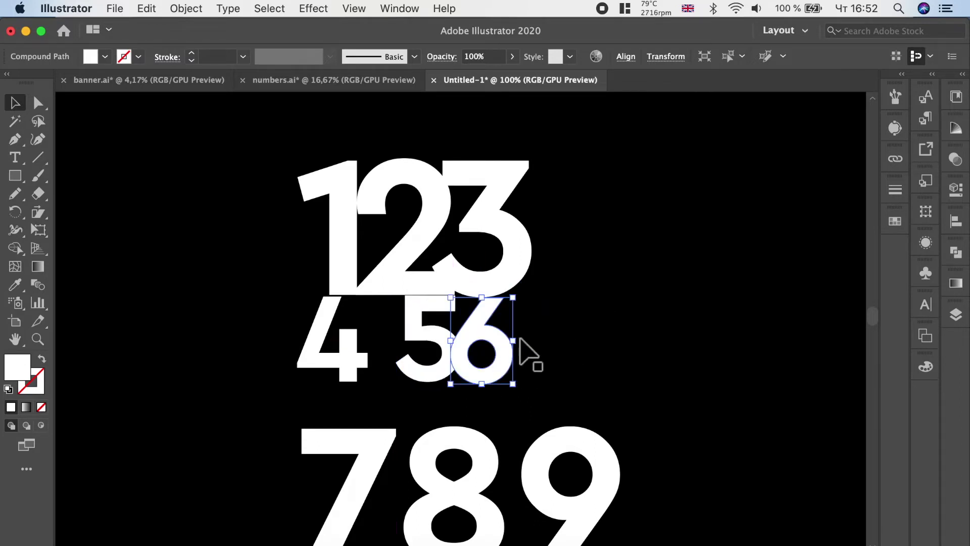
pyautogui.click(389, 357)
pyautogui.moveTo(362, 362); pyautogui.dragTo(405, 356)
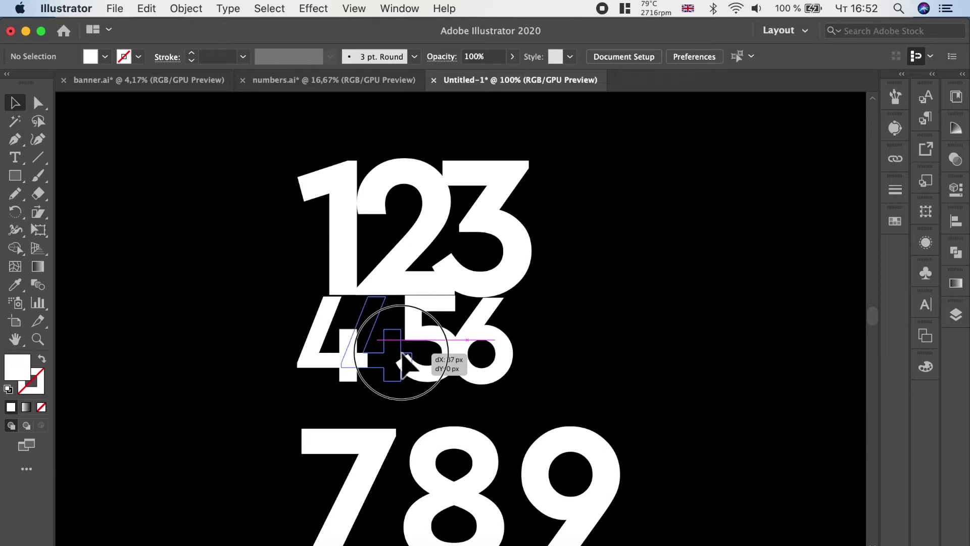
pyautogui.moveTo(404, 356); pyautogui.dragTo(405, 355)
pyautogui.scroll(-2, 500, 435)
pyautogui.moveTo(501, 436)
pyautogui.mouseDown()
pyautogui.moveTo(485, 415)
pyautogui.moveTo(493, 410)
pyautogui.mouseUp()
pyautogui.click(576, 325)
# Drag the 9 left and the 7 right so both touch the 8
pyautogui.moveTo(550, 390); pyautogui.dragTo(532, 381)
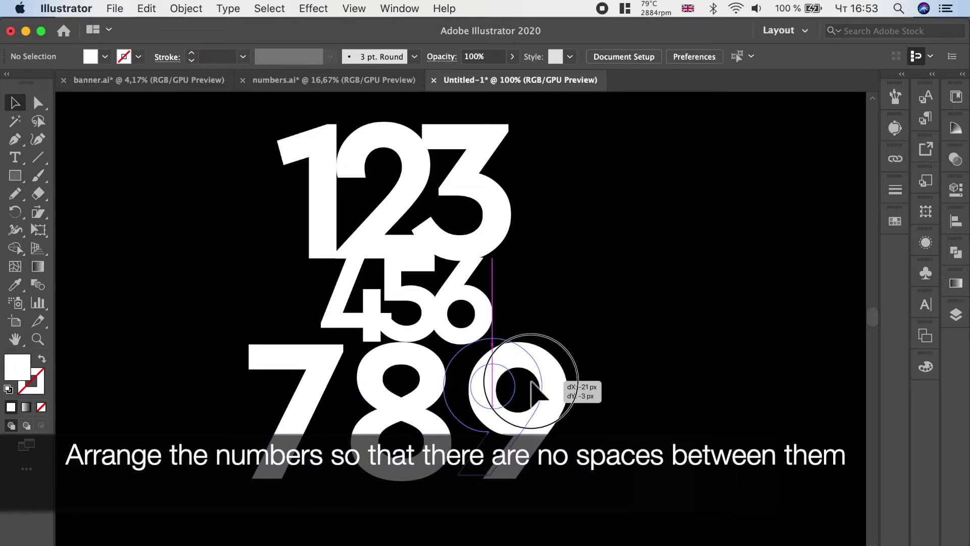
pyautogui.moveTo(532, 381); pyautogui.dragTo(531, 383)
pyautogui.click(589, 397)
pyautogui.moveTo(333, 404); pyautogui.dragTo(360, 398)
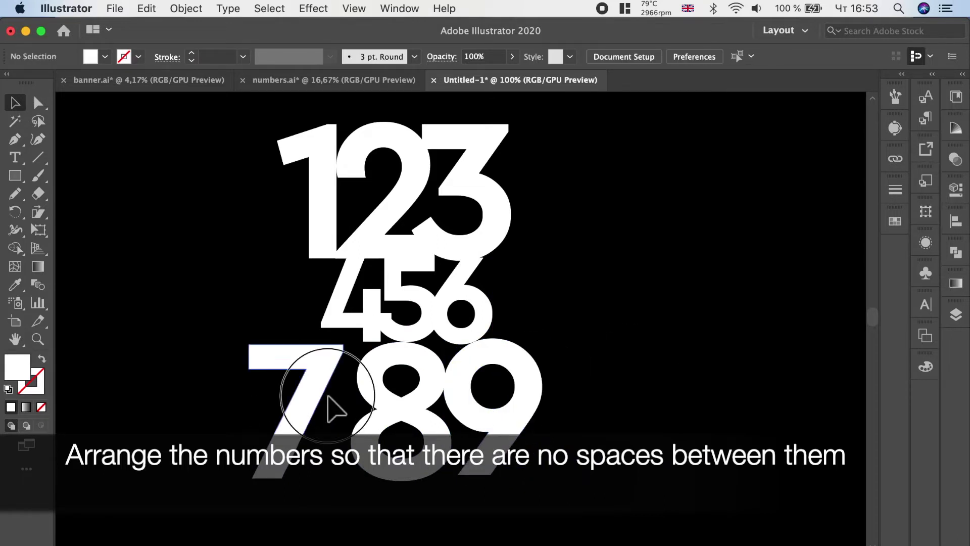
pyautogui.moveTo(281, 400)
pyautogui.mouseDown()
pyautogui.moveTo(450, 399)
pyautogui.moveTo(438, 380)
pyautogui.mouseUp()
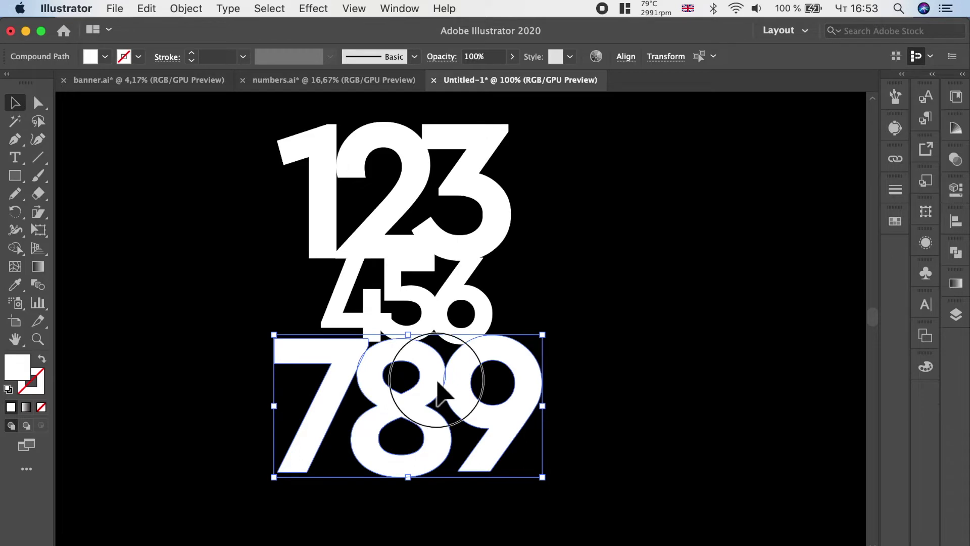
pyautogui.click(558, 407)
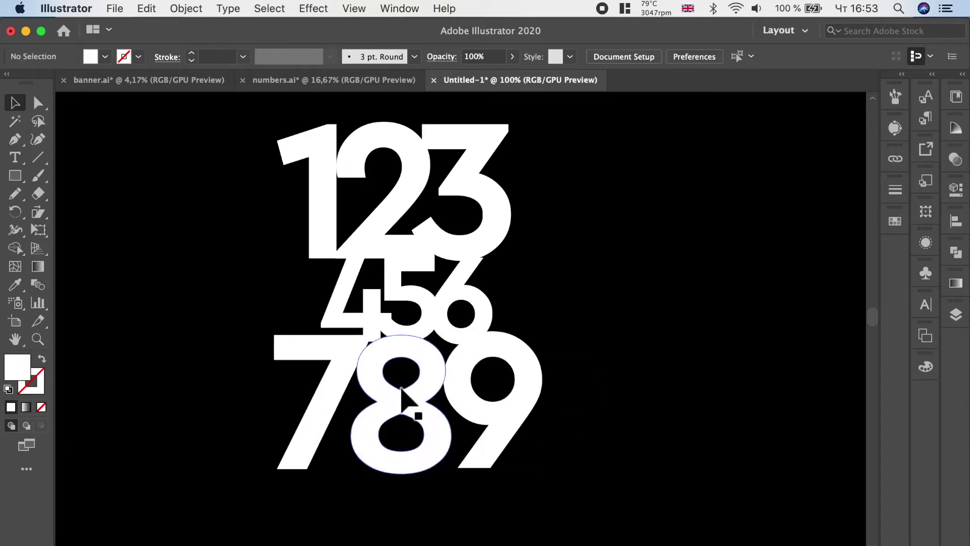
pyautogui.scroll(1, 354, 364)
pyautogui.moveTo(349, 379); pyautogui.dragTo(360, 379)
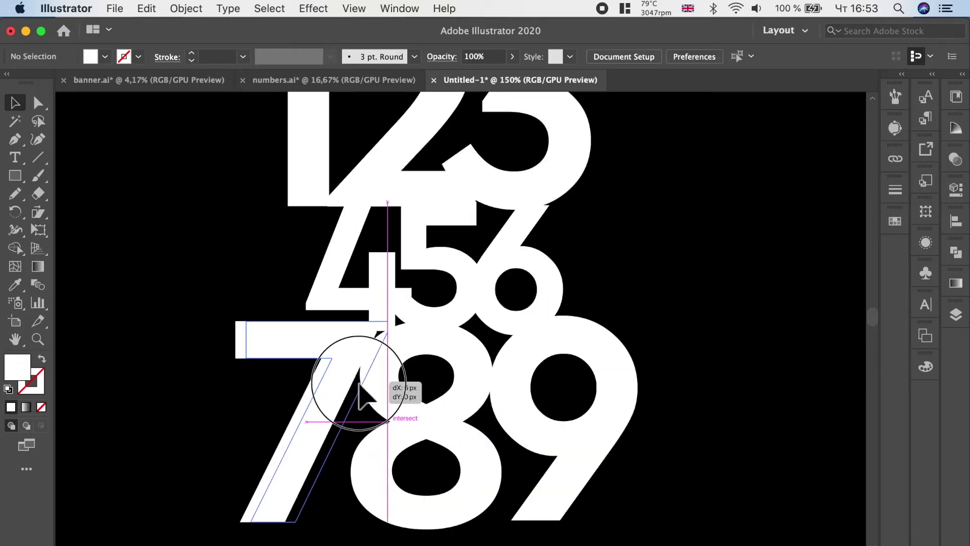
pyautogui.click(690, 394)
pyautogui.scroll(-1, 683, 396)
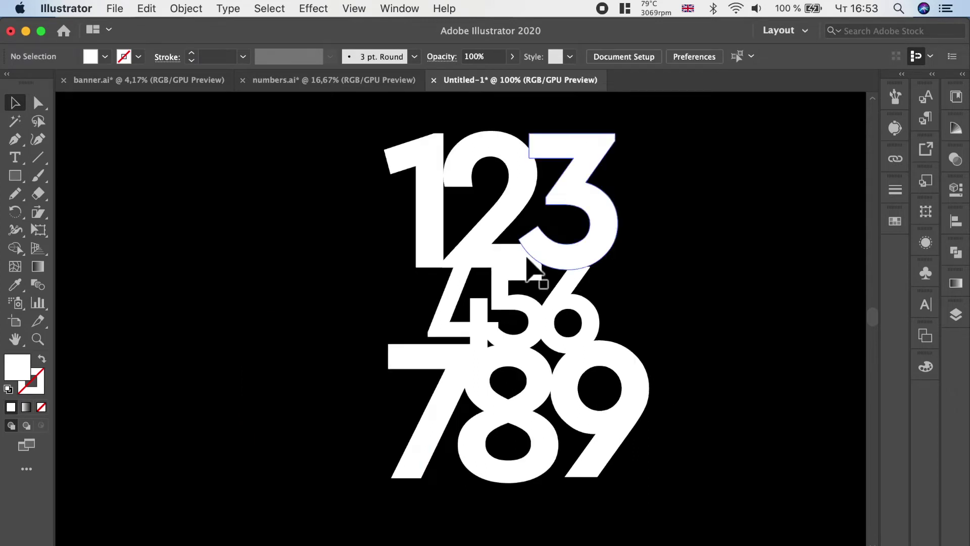
pyautogui.click(528, 262)
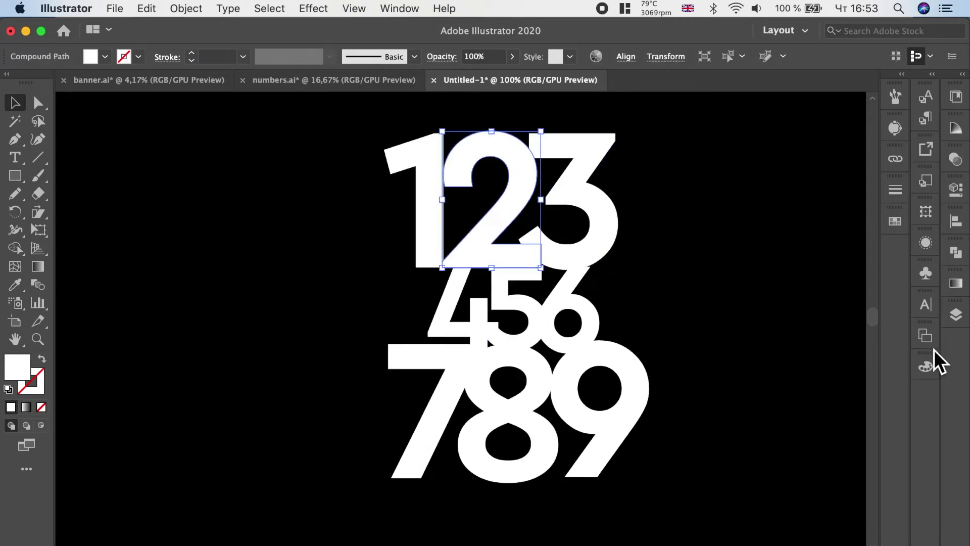
# Fill the 2 bright green and the 9 magenta from Swatches
pyautogui.click(897, 223)
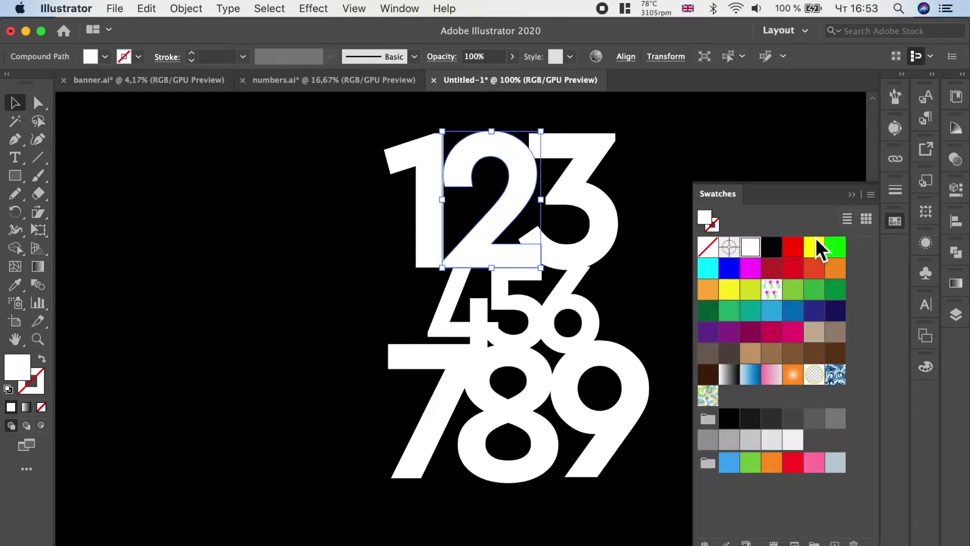
pyautogui.click(836, 248)
pyautogui.click(644, 399)
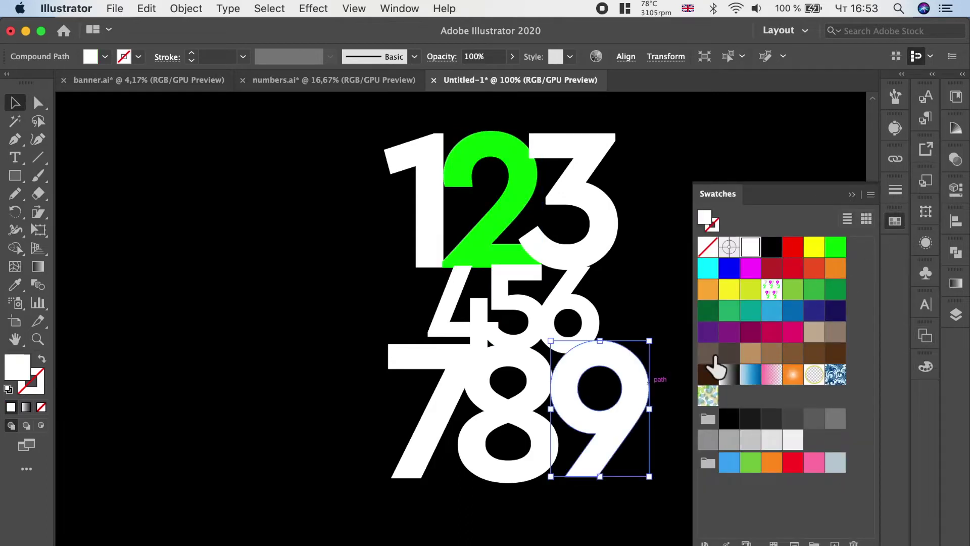
pyautogui.click(753, 269)
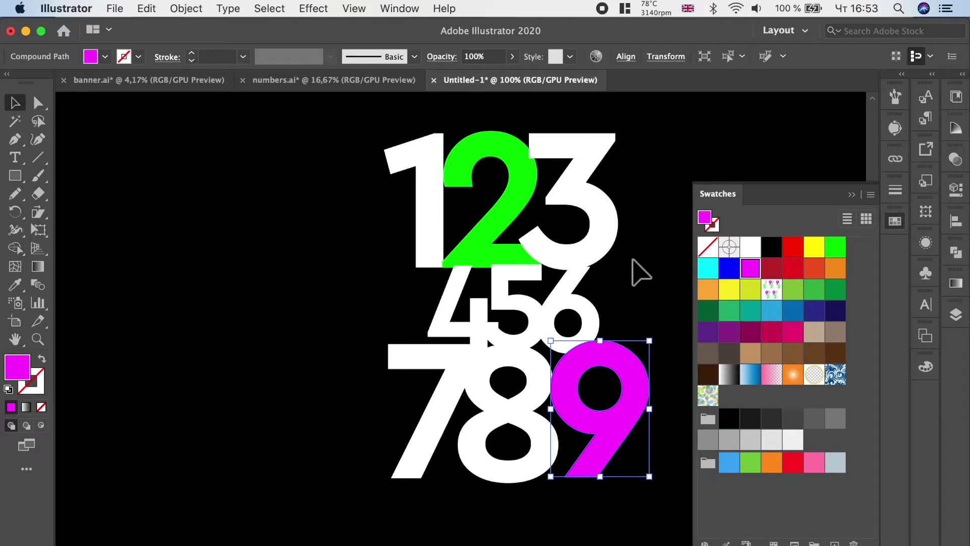
pyautogui.click(667, 265)
pyautogui.click(852, 195)
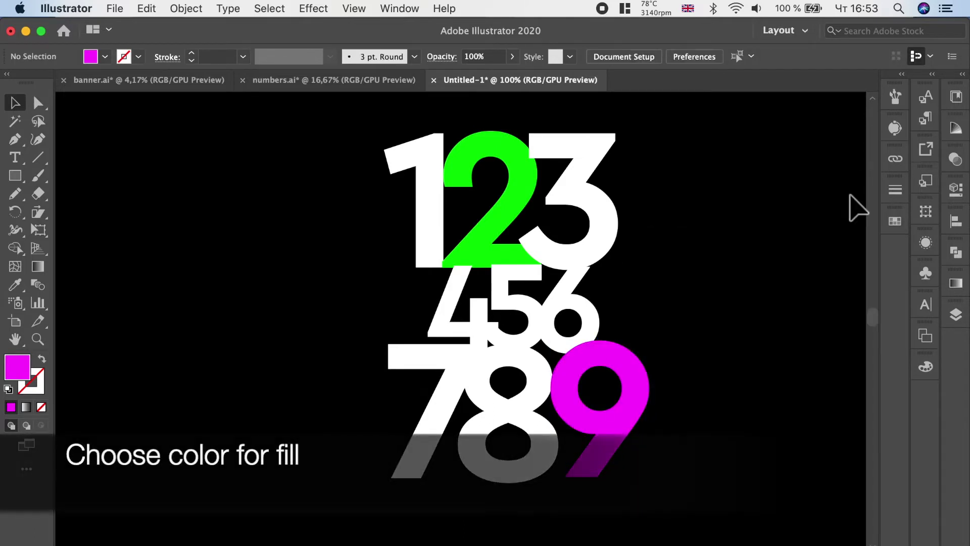
# Bring the 1, 2 and 3 row to the front with Arrange > Bring to Front
pyautogui.click(491, 196)
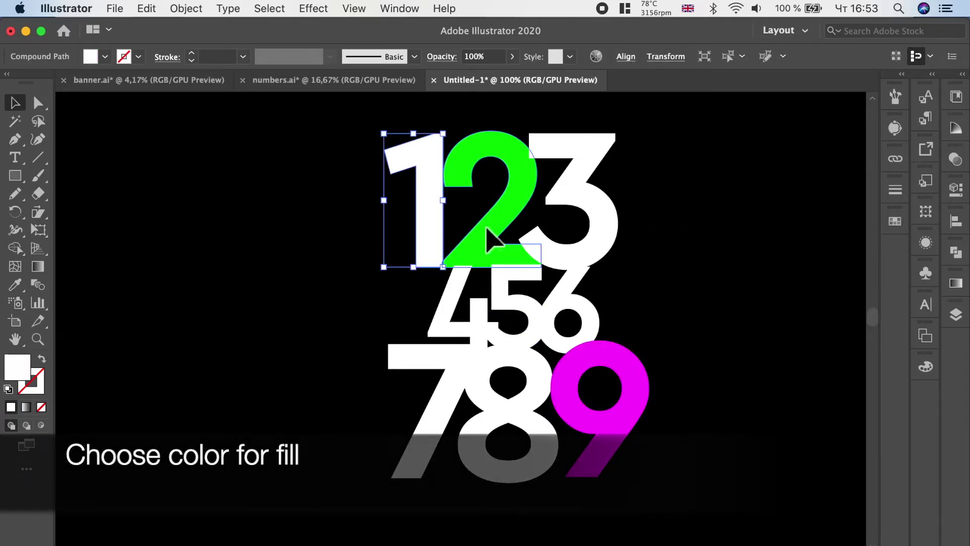
pyautogui.keyDown('shift'); pyautogui.click(601, 218); pyautogui.keyUp('shift')
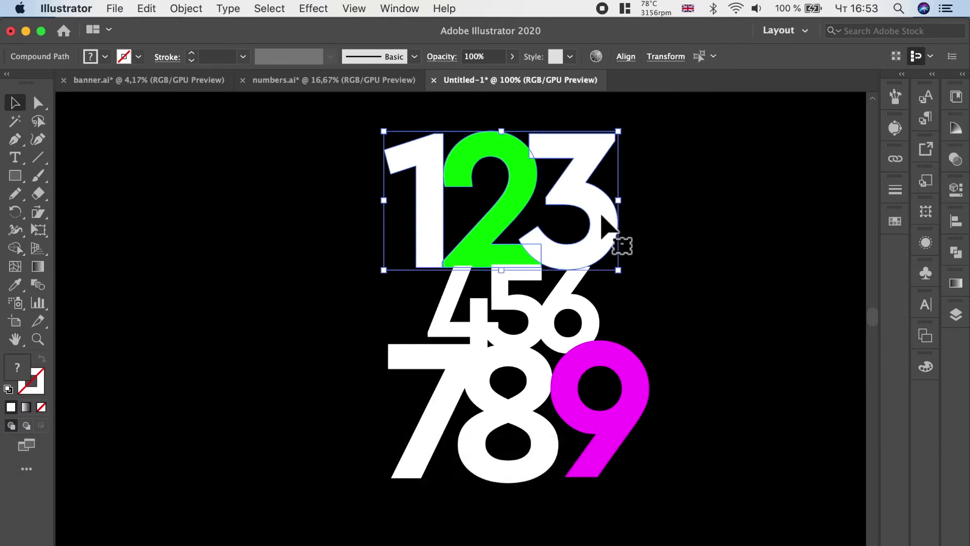
pyautogui.rightClick(636, 220)
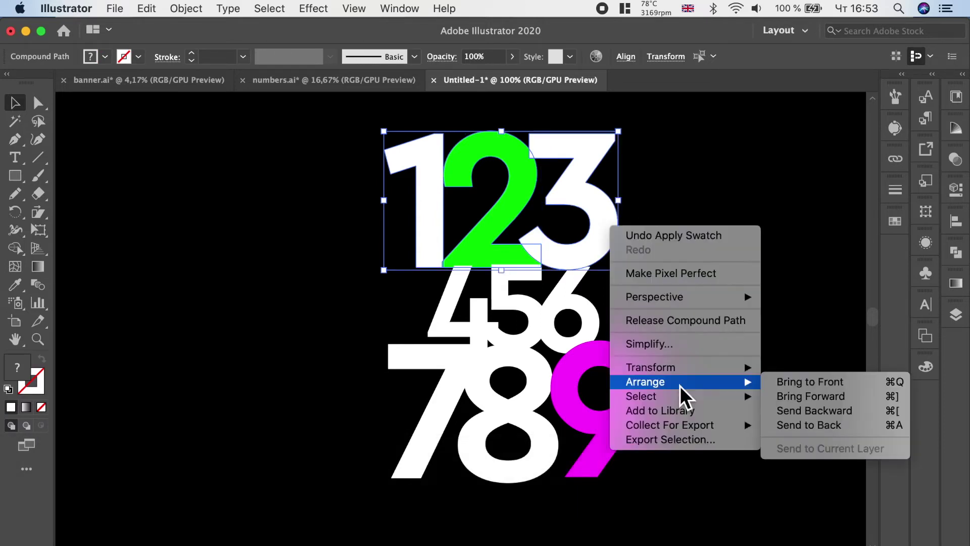
pyautogui.click(765, 382)
pyautogui.click(752, 305)
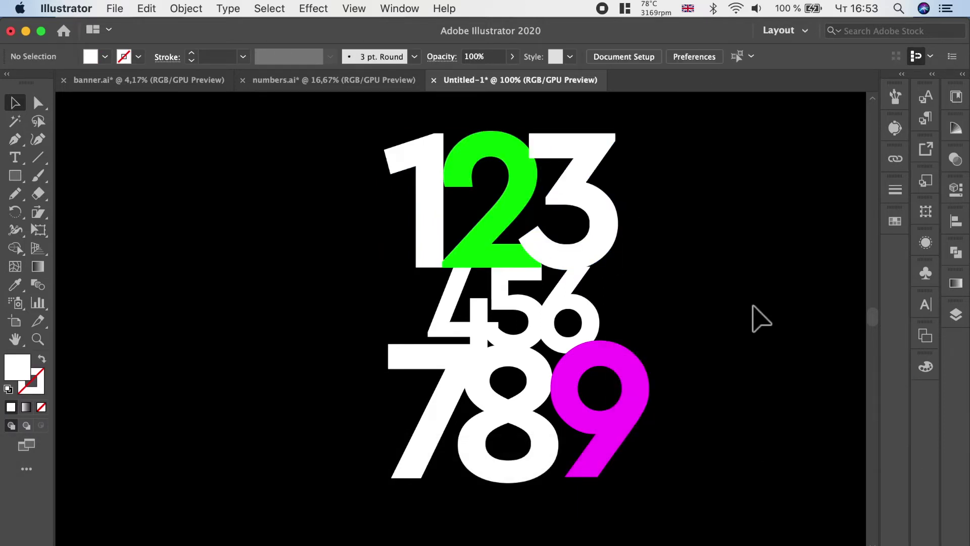
# Shift the 6 slightly to the left
pyautogui.scroll(1, 584, 270)
pyautogui.scroll(1, 574, 277)
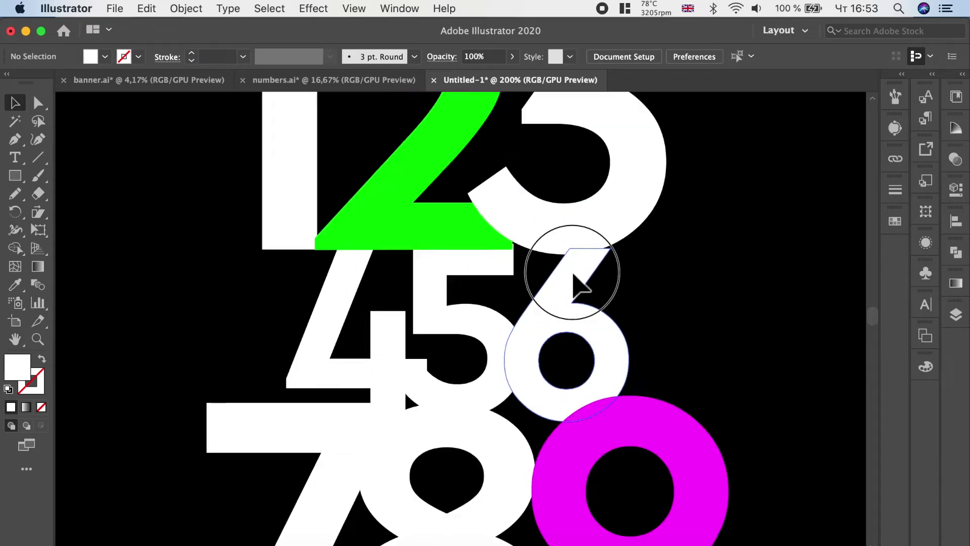
pyautogui.moveTo(572, 269); pyautogui.dragTo(571, 269)
pyautogui.click(725, 281)
pyautogui.scroll(-1, 335, 329)
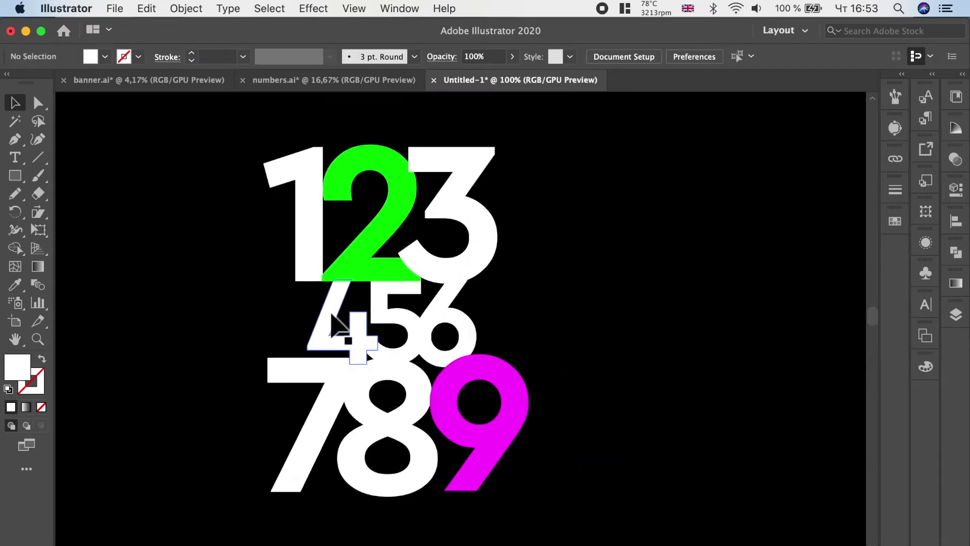
# Fill the 7 with a light grey swatch
pyautogui.click(321, 391)
pyautogui.click(895, 221)
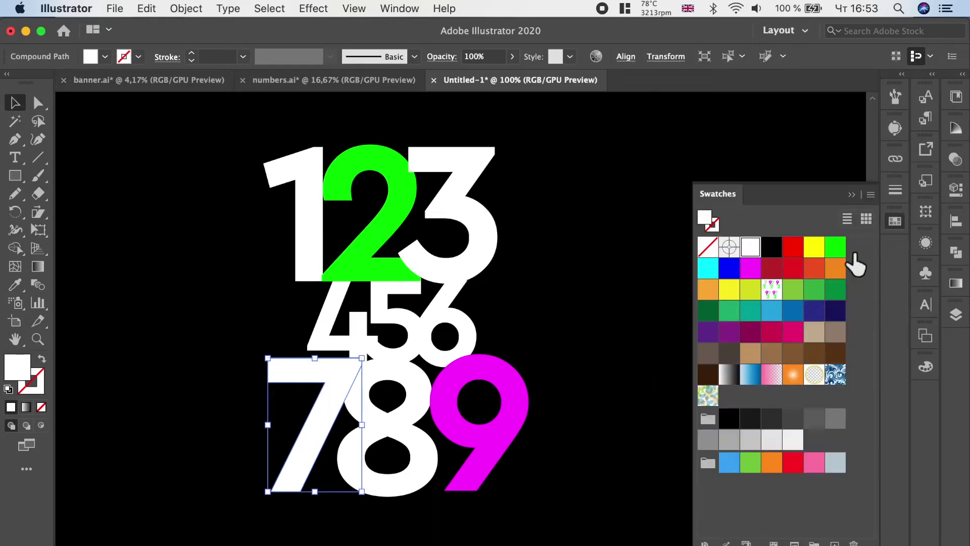
pyautogui.click(758, 441)
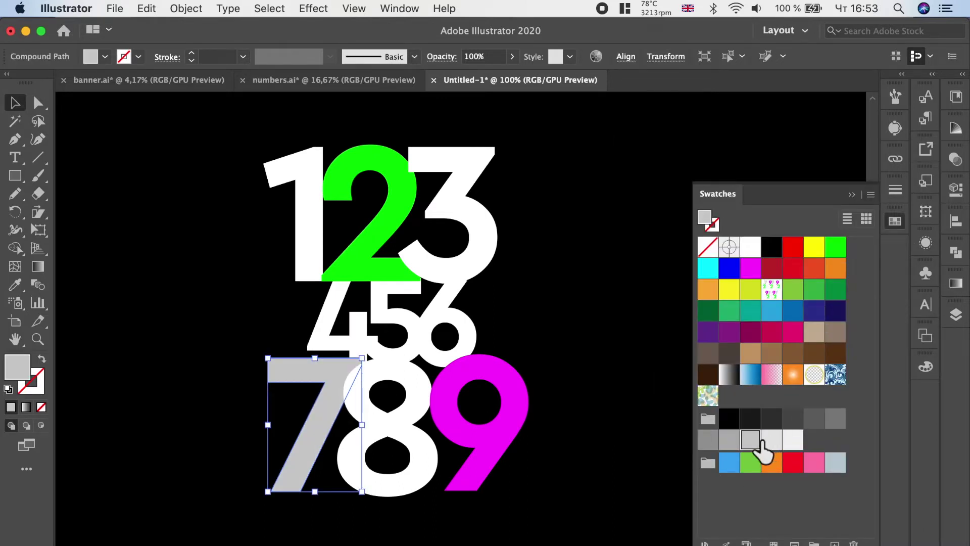
pyautogui.click(852, 195)
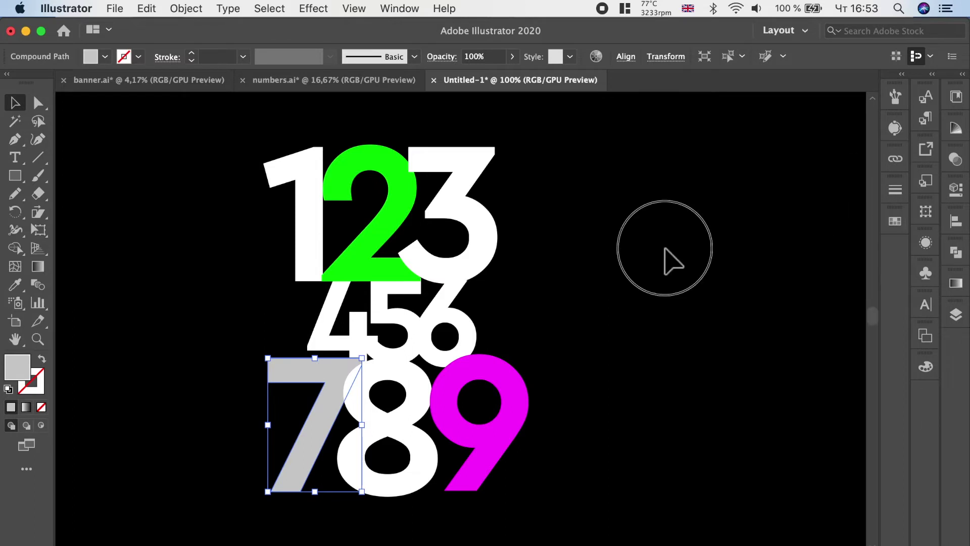
pyautogui.click(663, 256)
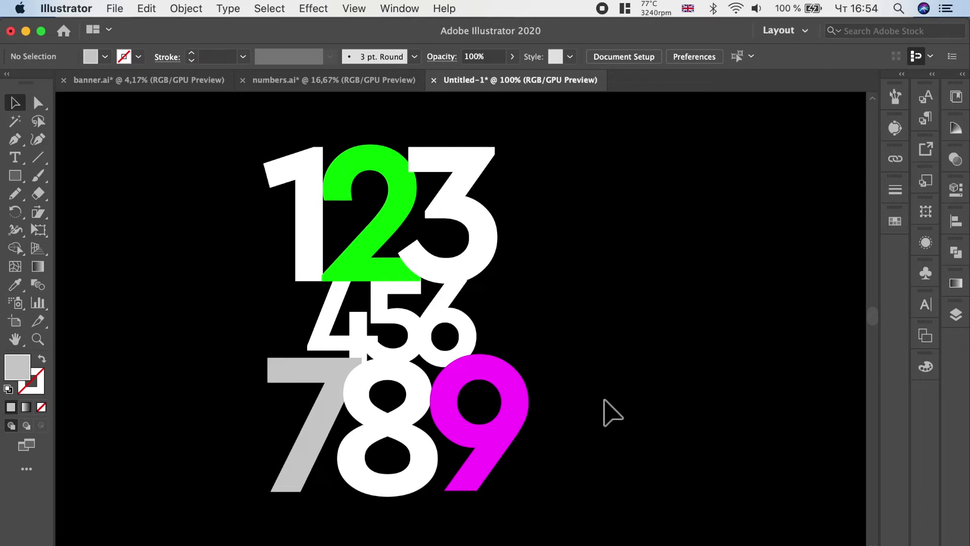
# Nudge the magenta 9 left and the grey 7 slightly right
pyautogui.scroll(-1, 562, 396)
pyautogui.scroll(-2, 561, 397)
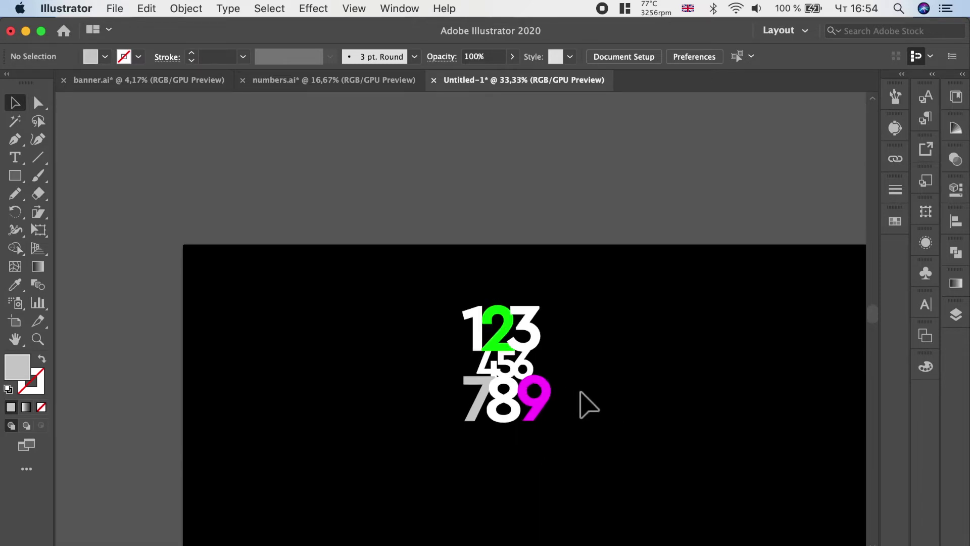
pyautogui.scroll(1, 541, 396)
pyautogui.scroll(1, 559, 396)
pyautogui.click(545, 384)
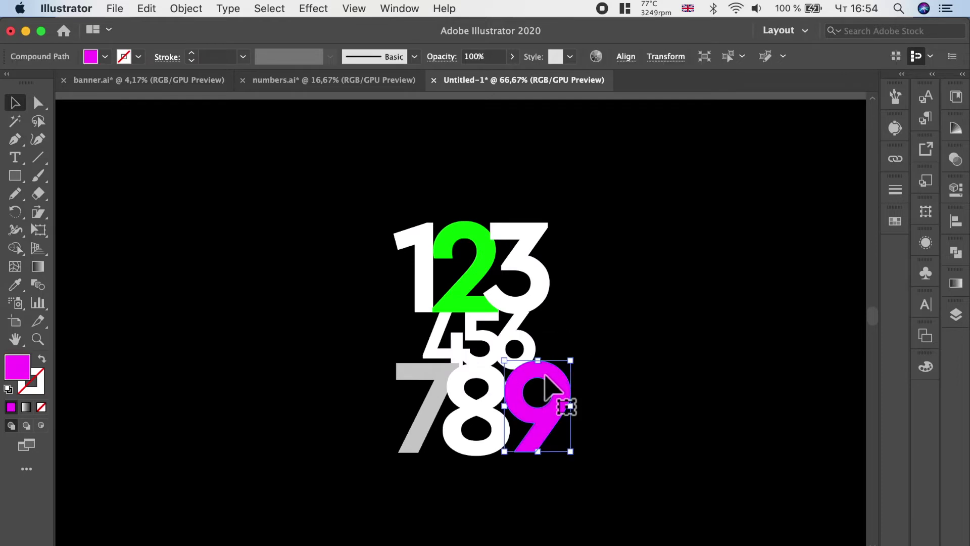
pyautogui.press('Left')
pyautogui.press('Left')
pyautogui.press('Left')
pyautogui.press('Left')
pyautogui.press('Left')
pyautogui.press('Left')
pyautogui.press('Left')
pyautogui.press('Left')
pyautogui.click(581, 381)
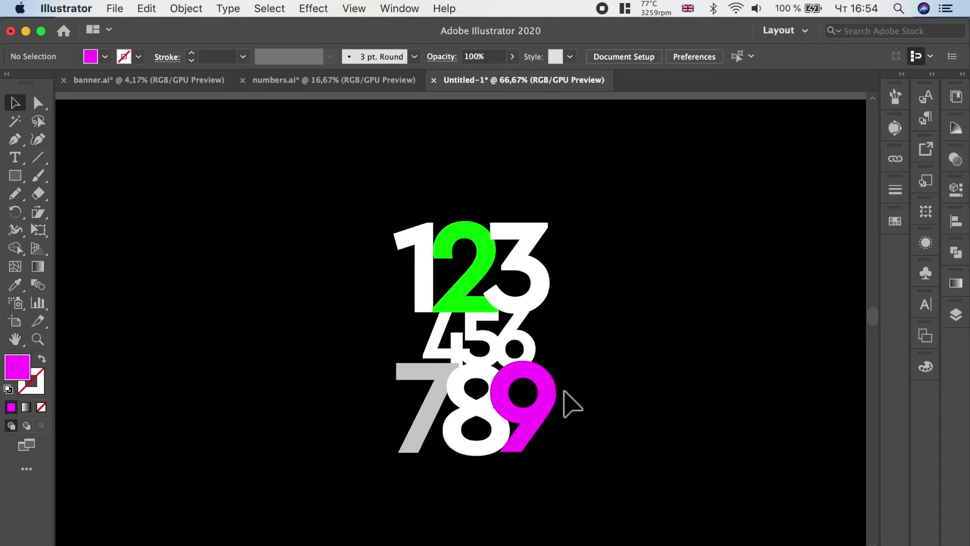
pyautogui.click(414, 422)
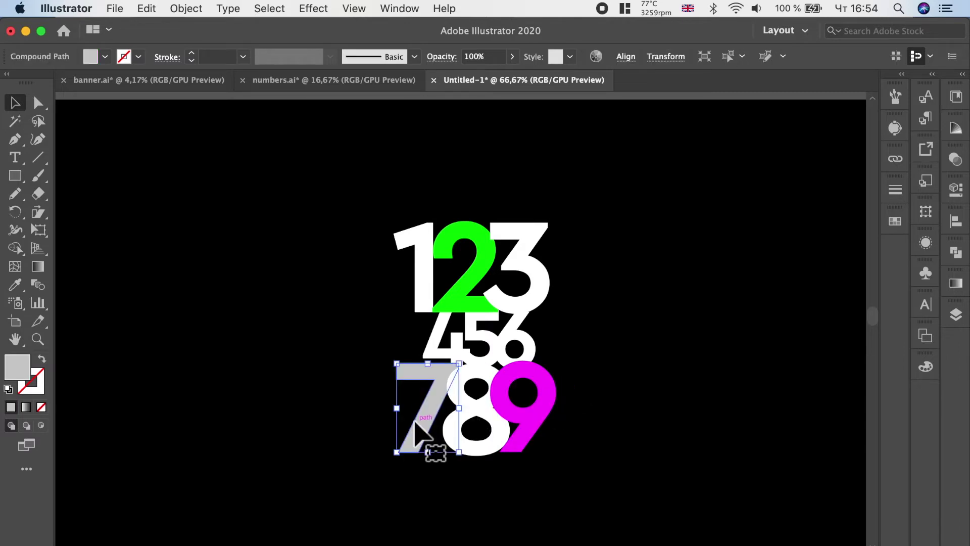
pyautogui.moveTo(414, 422); pyautogui.dragTo(422, 422)
pyautogui.click(662, 397)
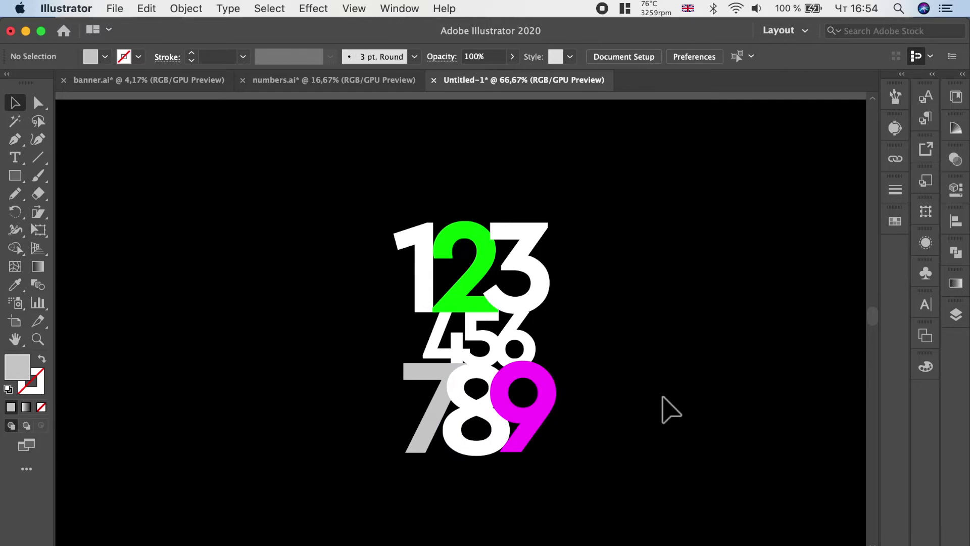
# Raise the 7-8-9 row one shift-nudge and the 4 two shift-nudges
pyautogui.moveTo(589, 430); pyautogui.dragTo(420, 430)
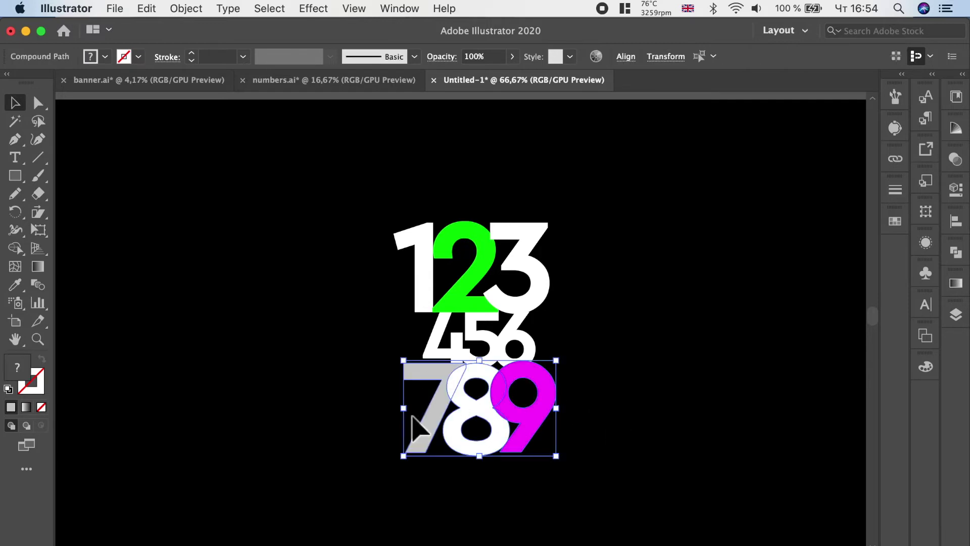
pyautogui.hotkey('shift', 'Up')
pyautogui.click(682, 409)
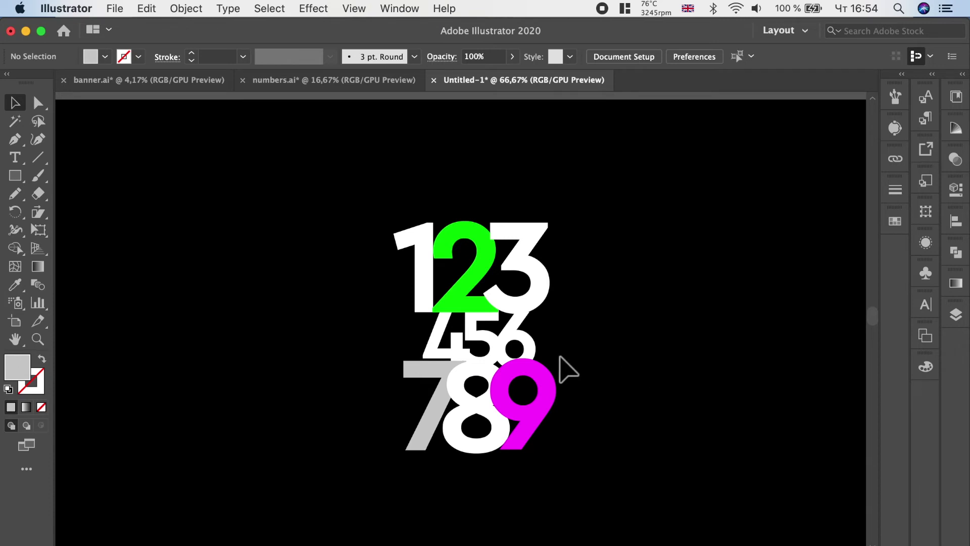
pyautogui.click(443, 335)
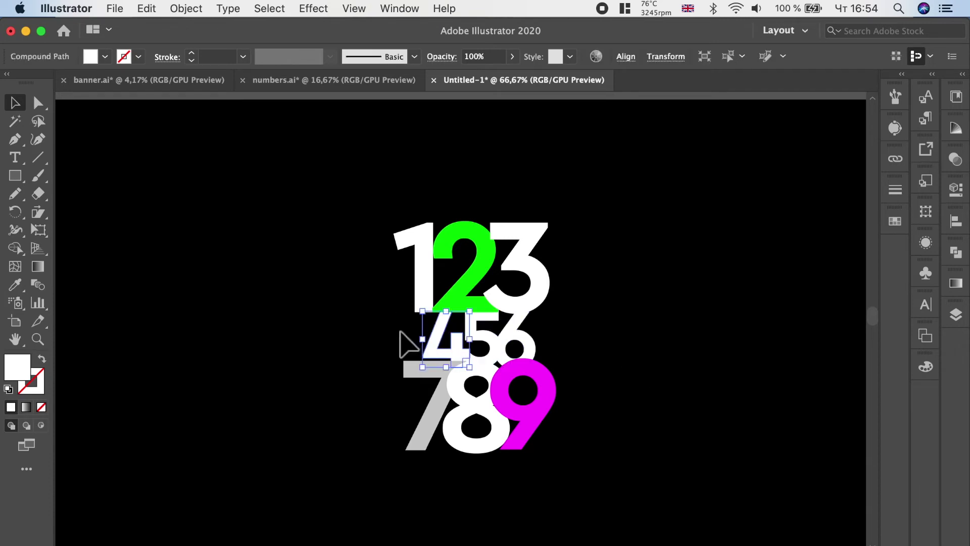
pyautogui.hotkey('shift', 'Up')
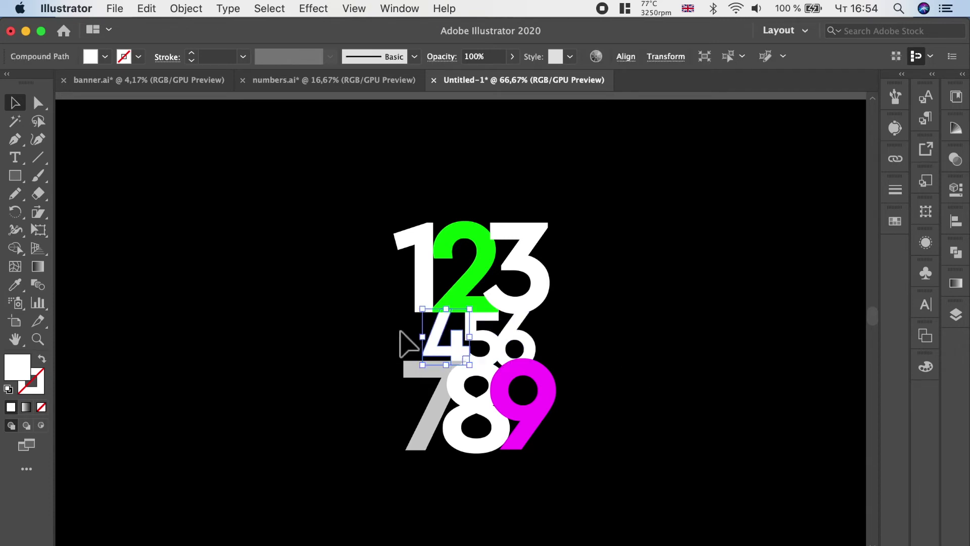
pyautogui.hotkey('shift', 'Up')
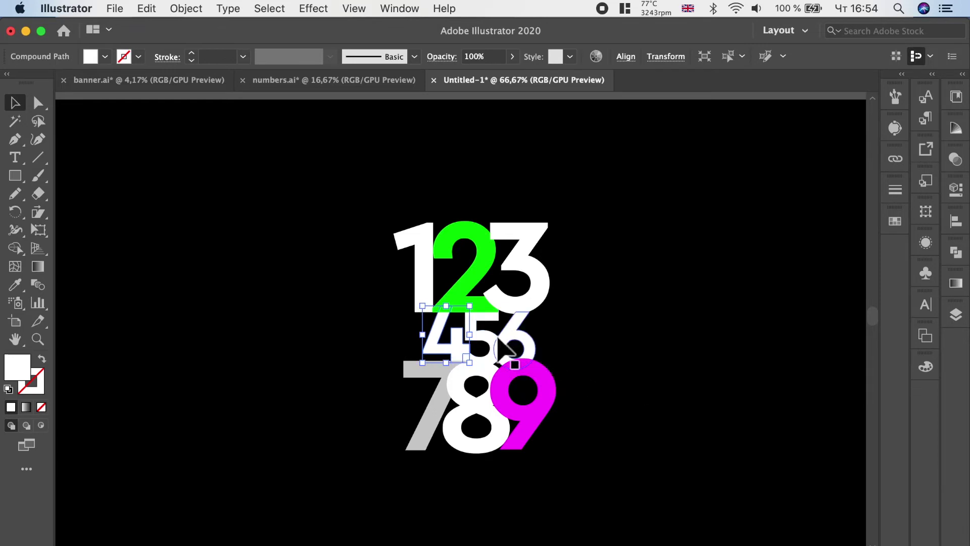
pyautogui.click(650, 360)
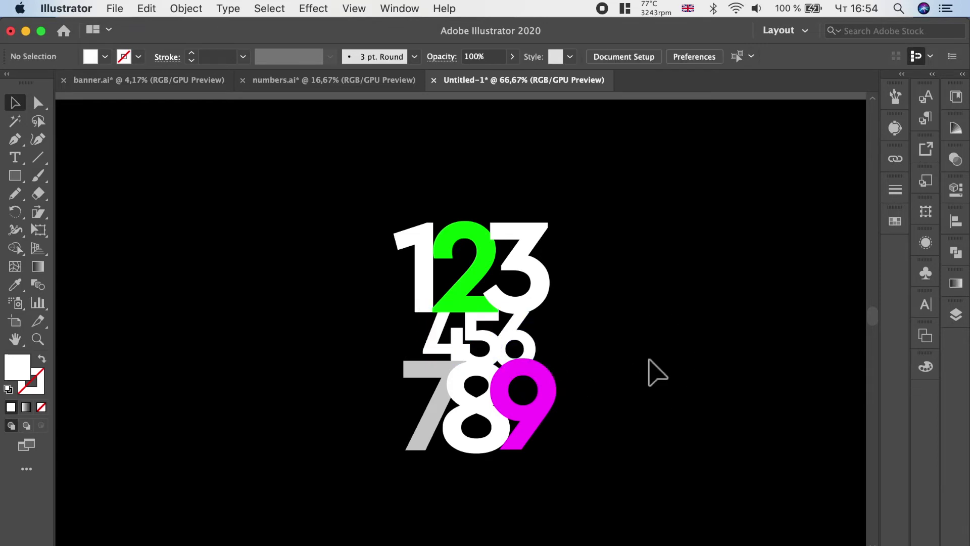
pyautogui.scroll(-1, 362, 342)
pyautogui.click(444, 335)
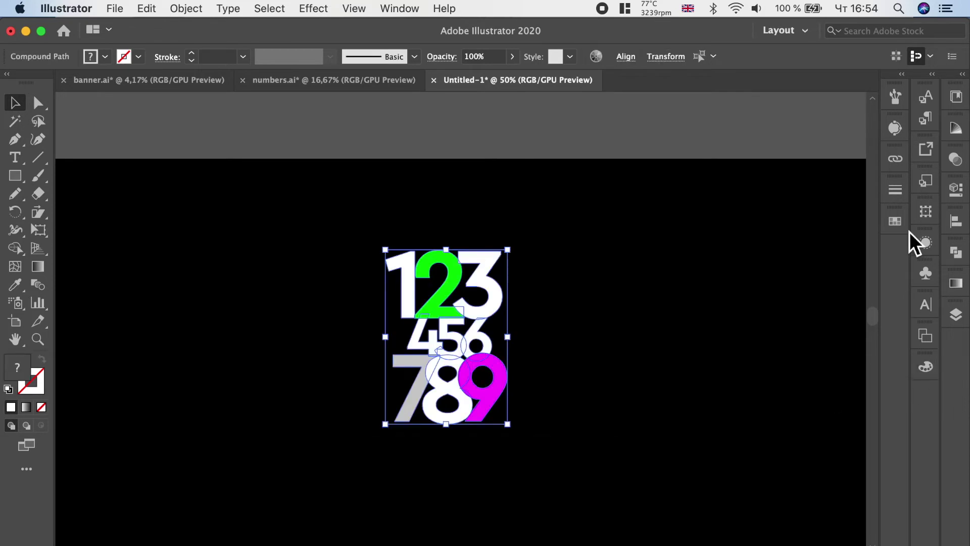
# Drag the number tile into Swatches as a pattern, then move the artwork above the artboard
pyautogui.click(895, 220)
pyautogui.moveTo(493, 298); pyautogui.dragTo(787, 379)
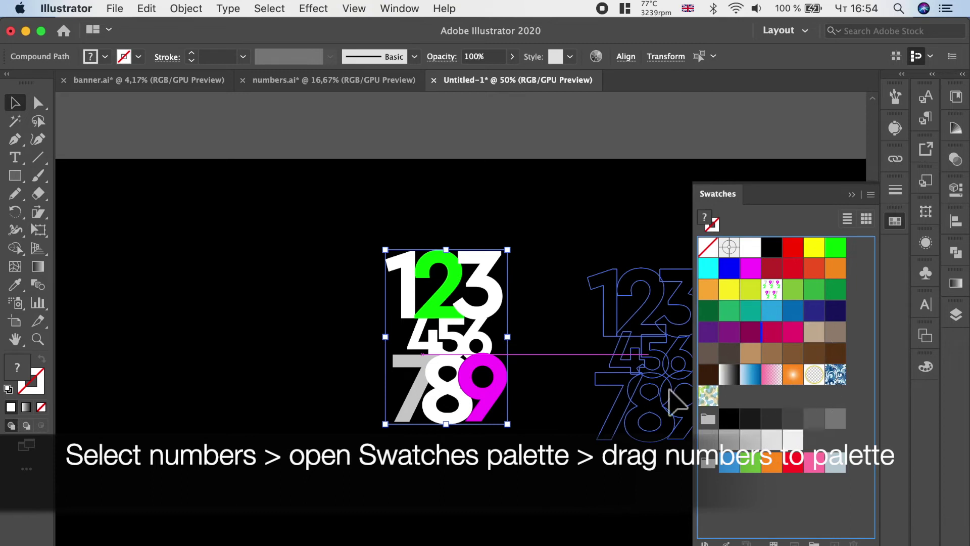
pyautogui.scroll(-2, 407, 263)
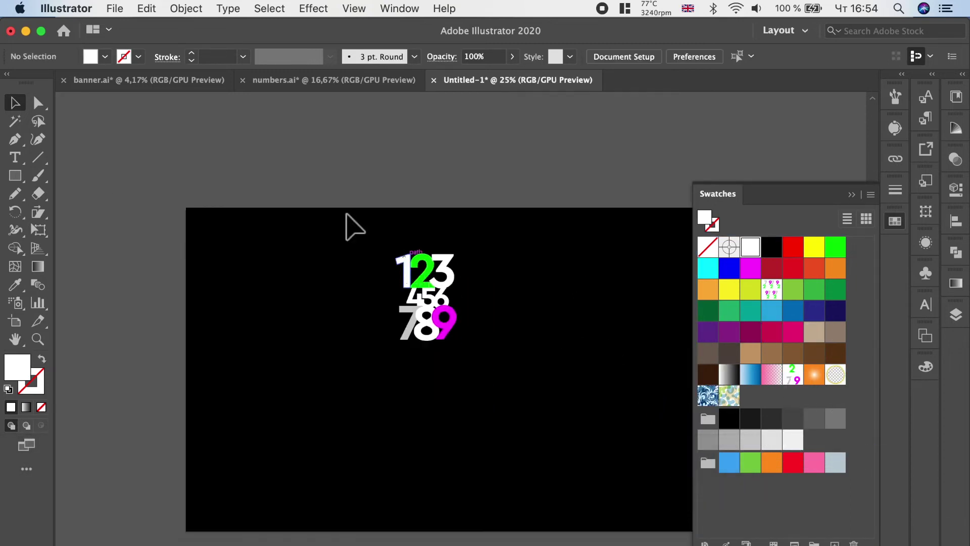
pyautogui.click(449, 328)
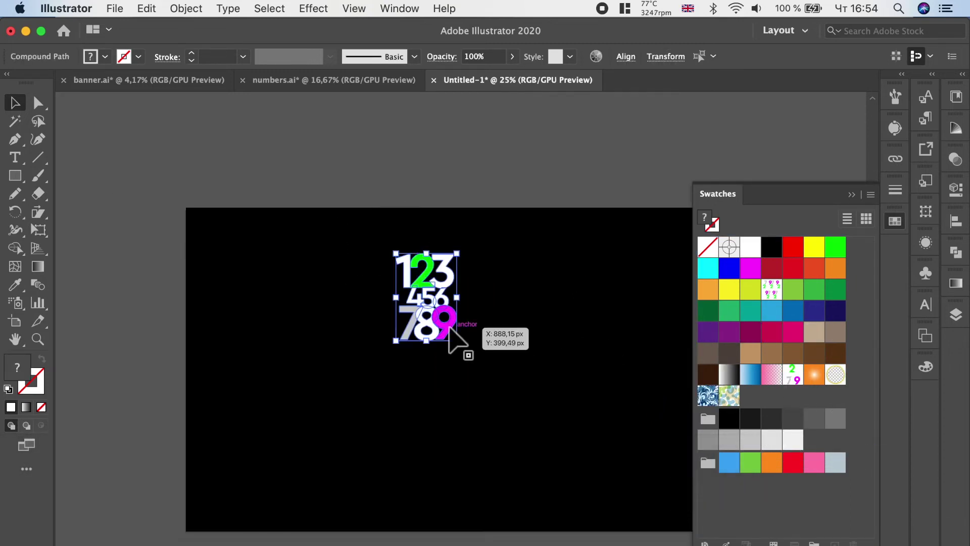
pyautogui.moveTo(449, 328); pyautogui.dragTo(447, 170)
pyautogui.scroll(-1, 389, 218)
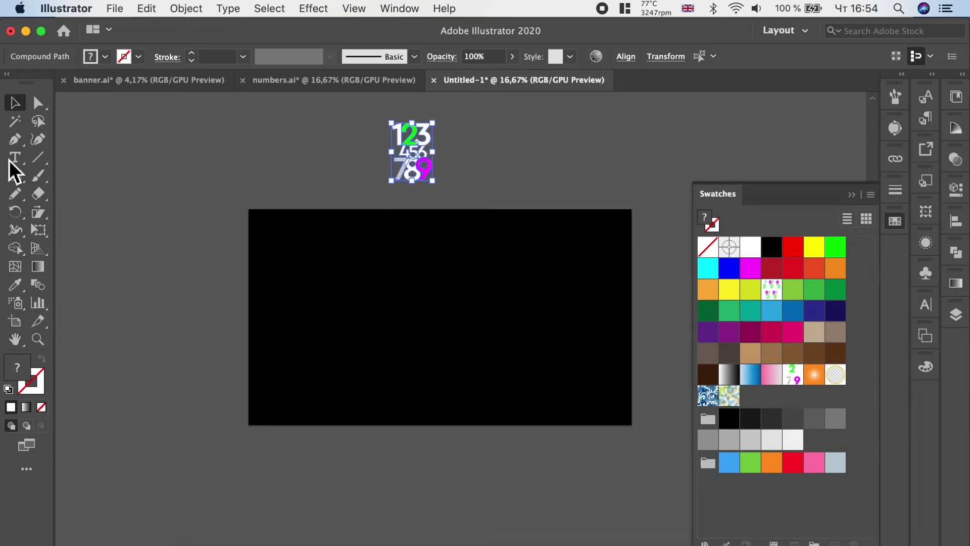
# Draw a rectangle from the artboard's top-left corner, fill it with the numbers pattern, and open that pattern for editing
pyautogui.click(15, 175)
pyautogui.moveTo(249, 207); pyautogui.dragTo(631, 424)
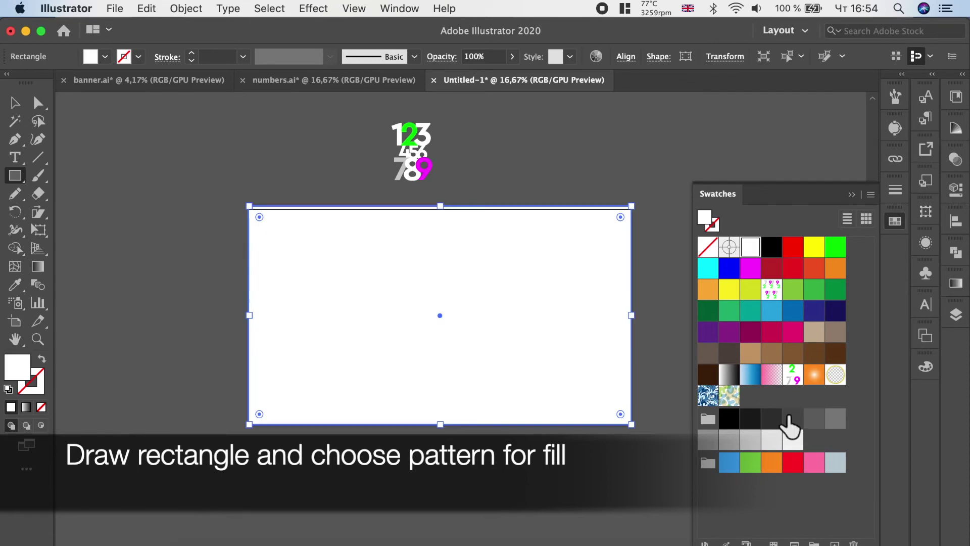
pyautogui.click(794, 374)
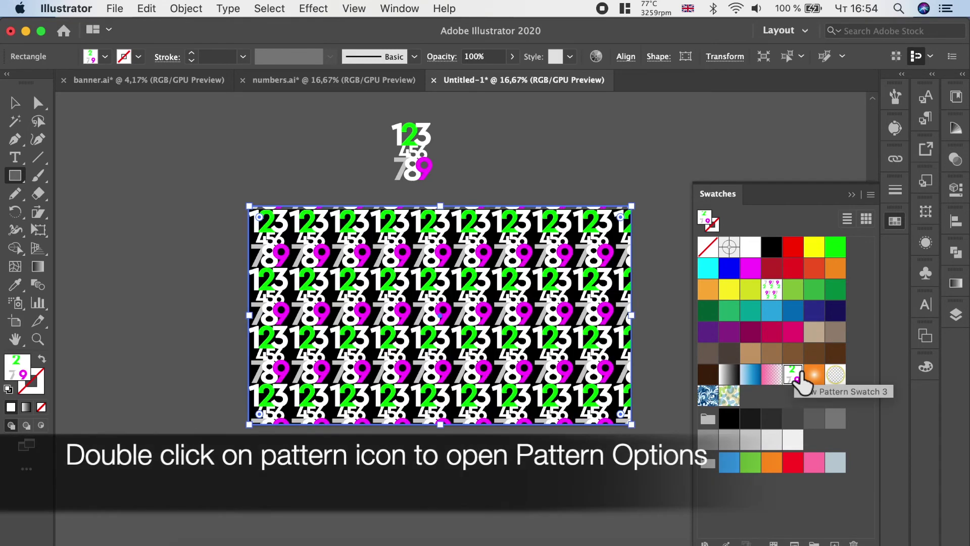
pyautogui.doubleClick(795, 374)
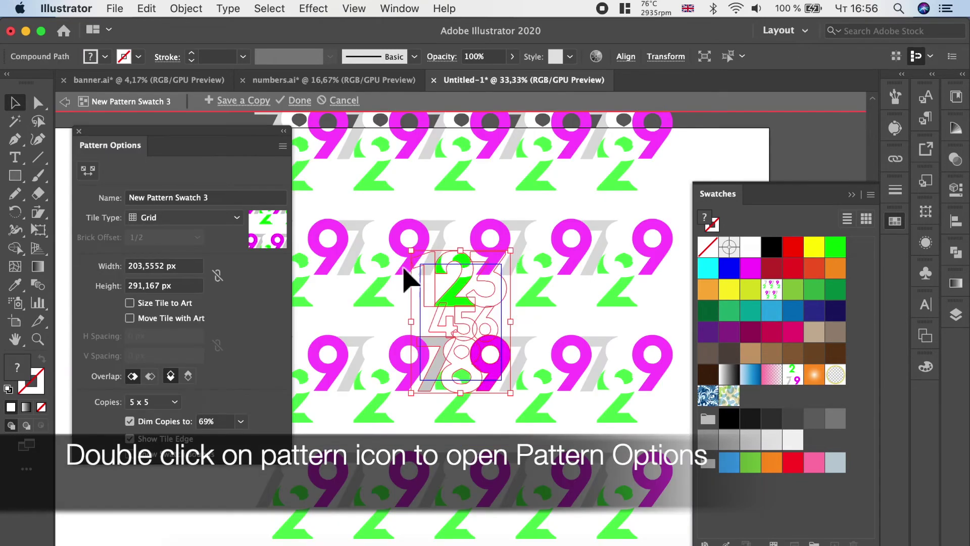
# Turn on Size Tile to Art so the tile follows the digit artwork
pyautogui.click(136, 305)
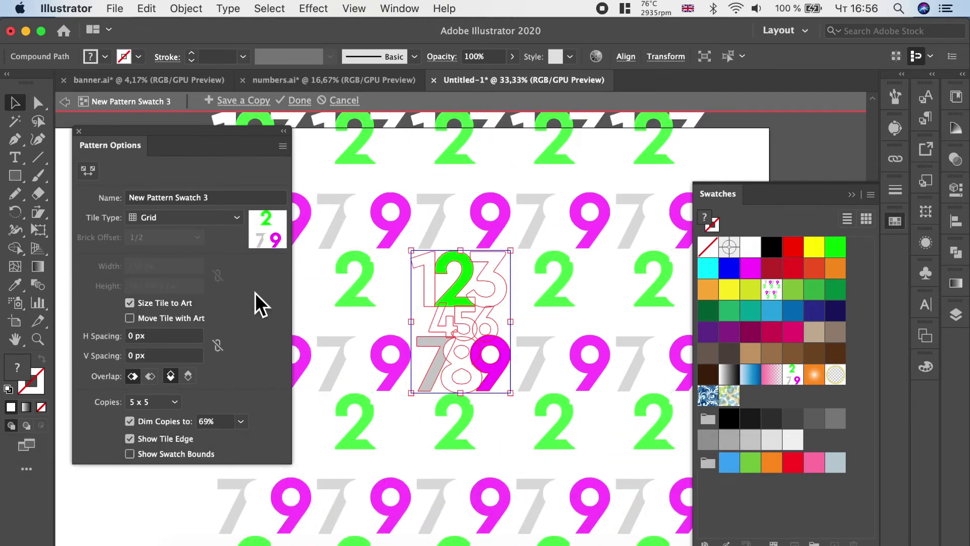
pyautogui.scroll(2, 475, 248)
pyautogui.scroll(2, 474, 245)
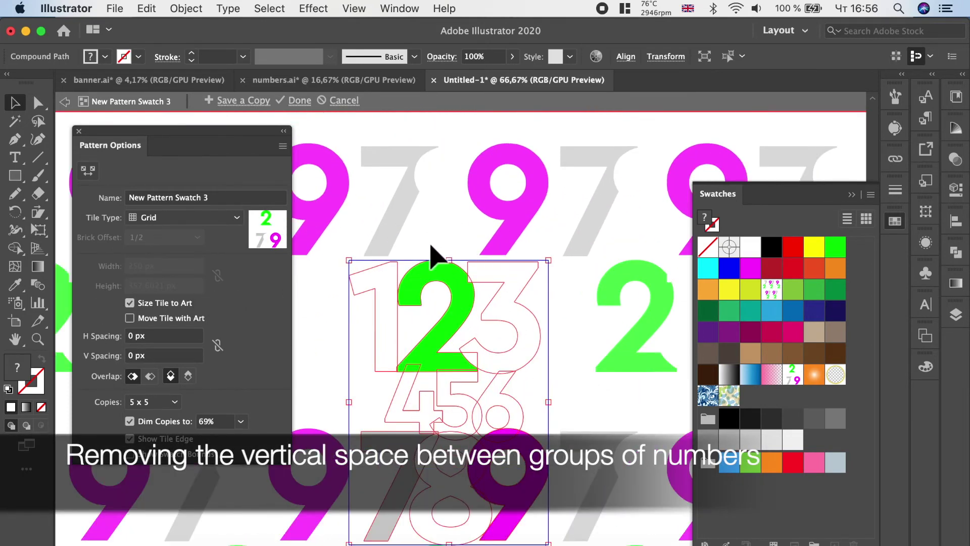
pyautogui.scroll(1, 432, 250)
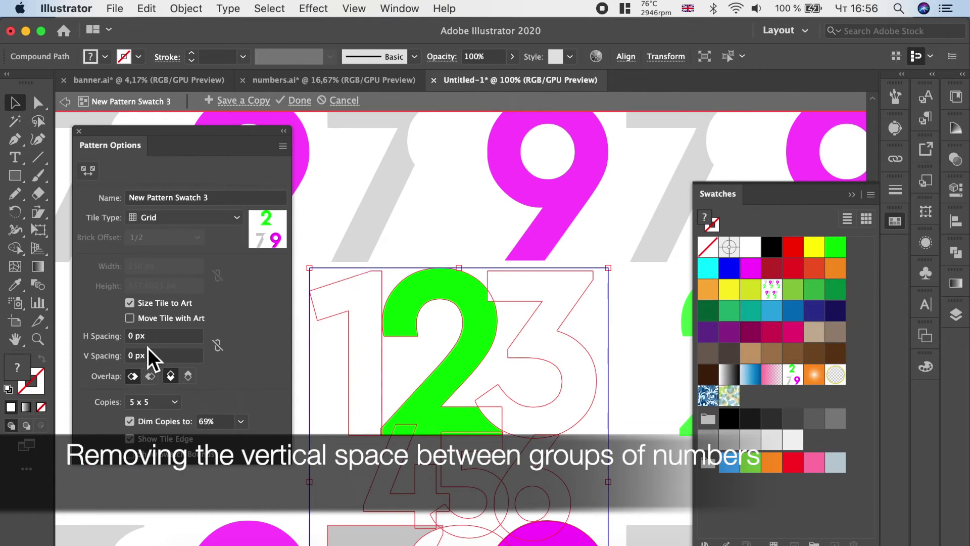
# Set the vertical tile spacing to -15 px, then -10 px, and save the pattern
pyautogui.doubleClick(134, 357)
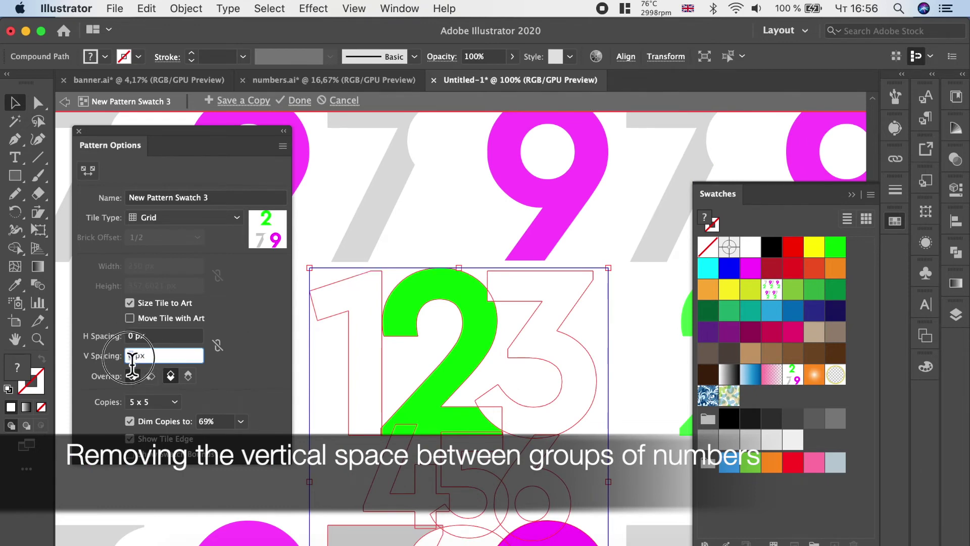
pyautogui.write('-15')
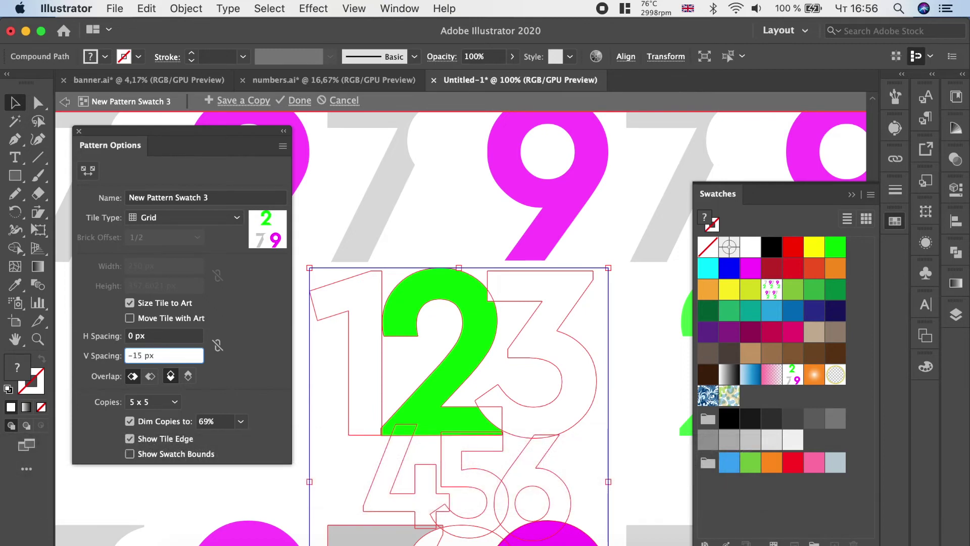
pyautogui.press('Return')
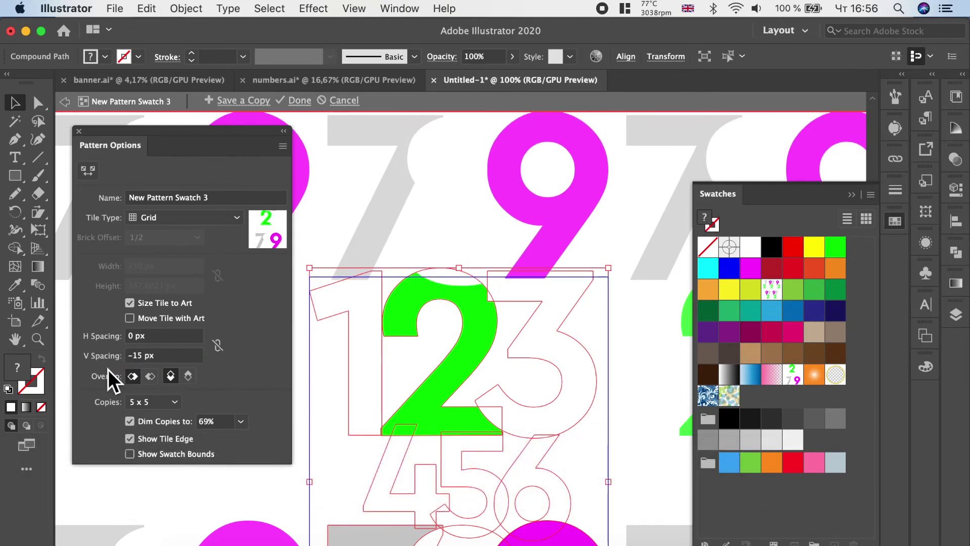
pyautogui.click(147, 357)
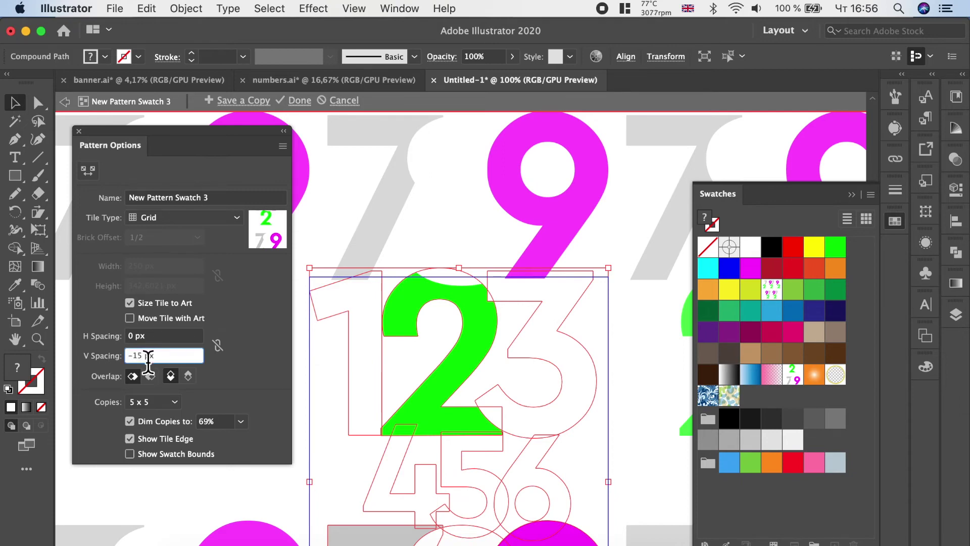
pyautogui.doubleClick(144, 356)
pyautogui.write('-10')
pyautogui.press('Return')
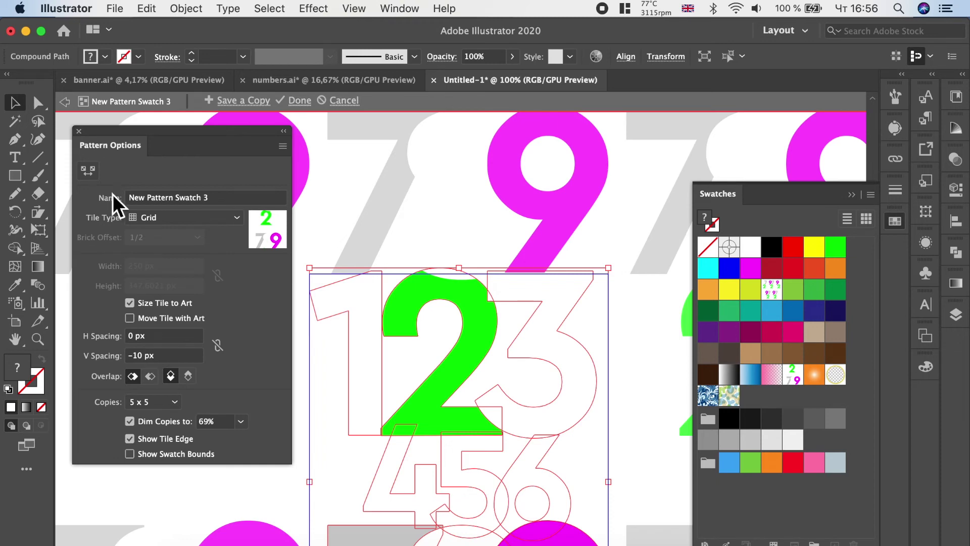
pyautogui.click(65, 102)
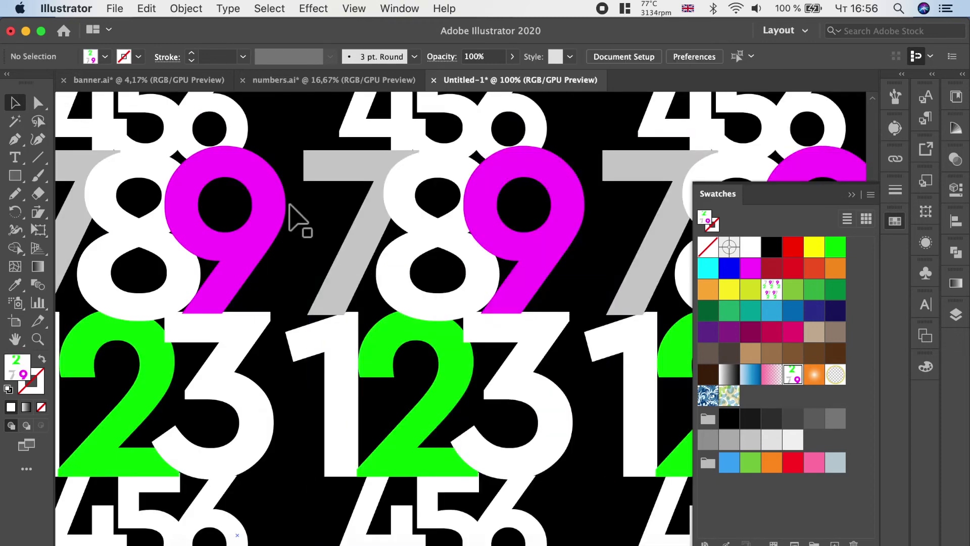
# Reopen the rectangle's numbers pattern and change its vertical spacing to -5 px
pyautogui.scroll(-2, 288, 210)
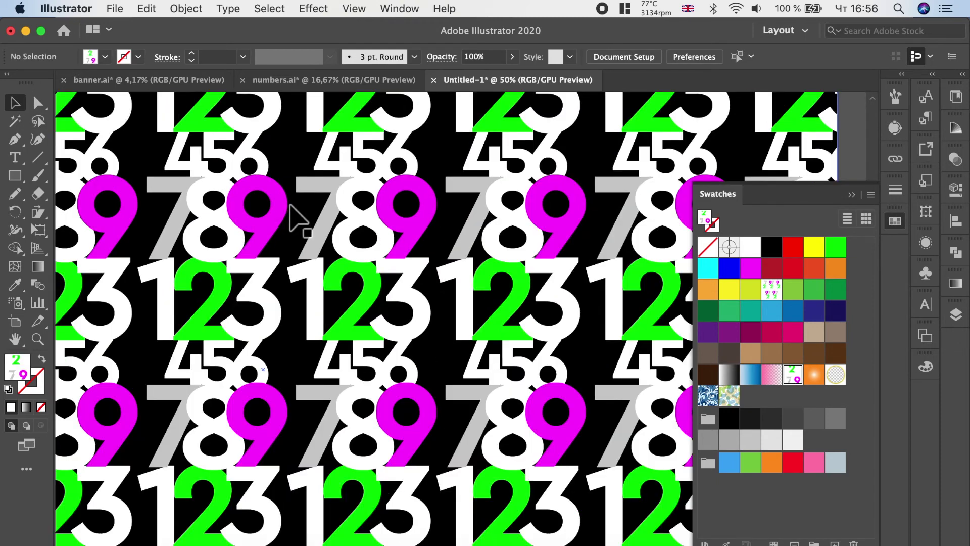
pyautogui.click(388, 228)
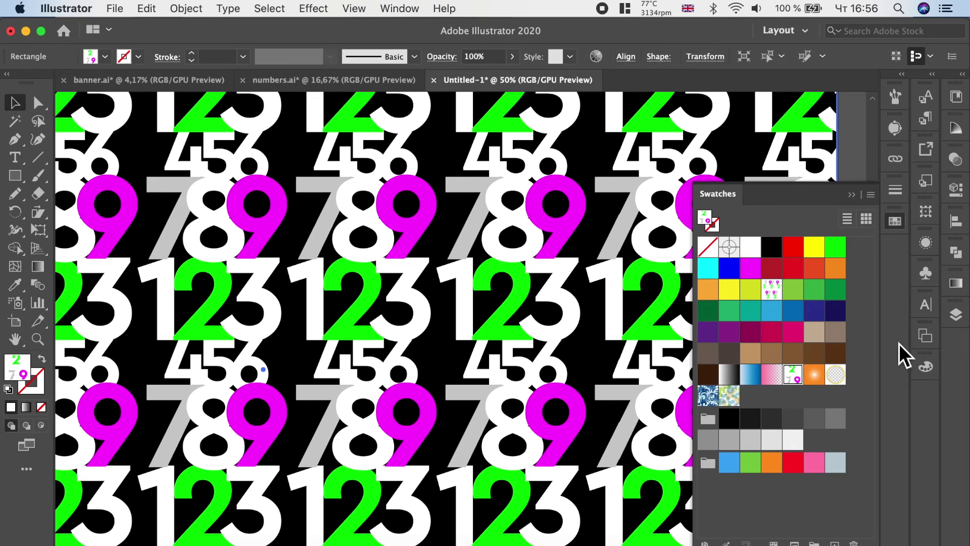
pyautogui.doubleClick(792, 375)
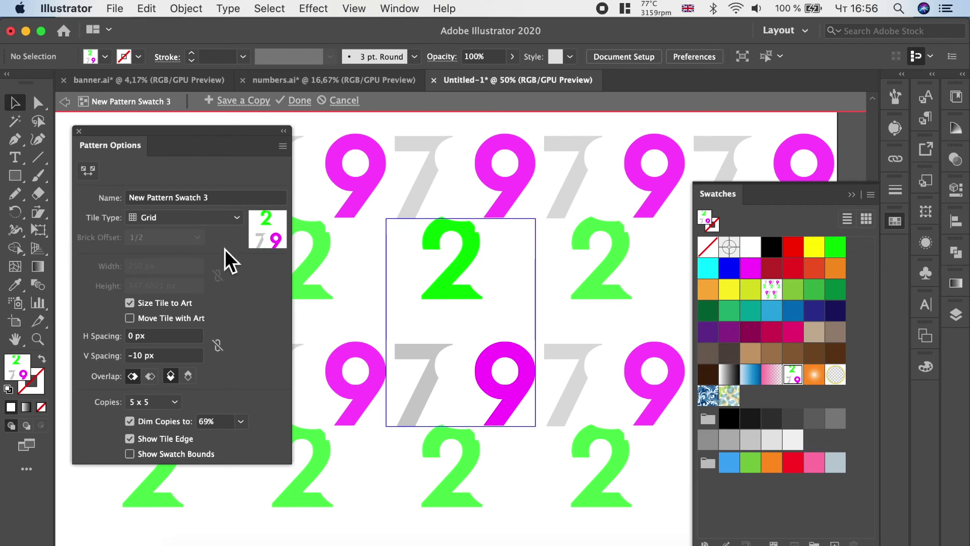
pyautogui.doubleClick(137, 356)
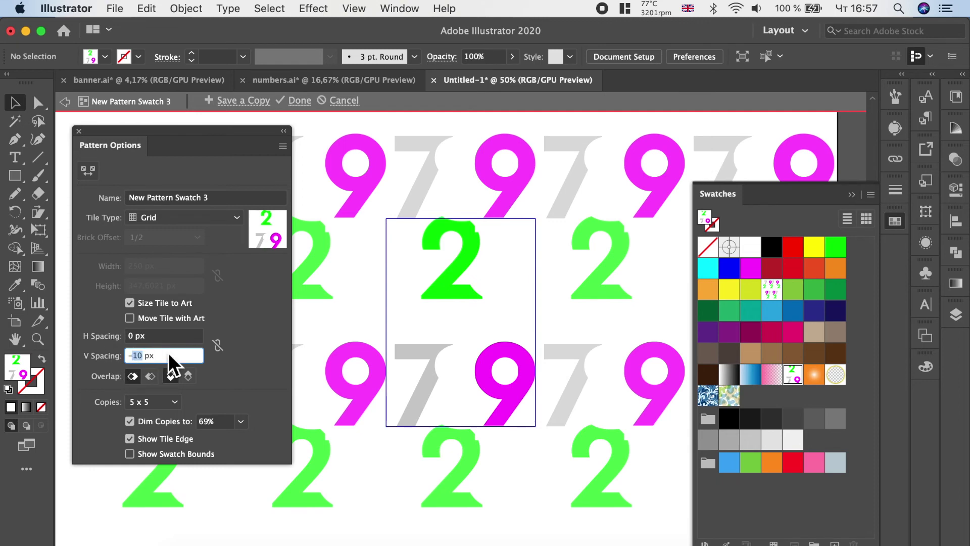
pyautogui.write('5')
pyautogui.press('Return')
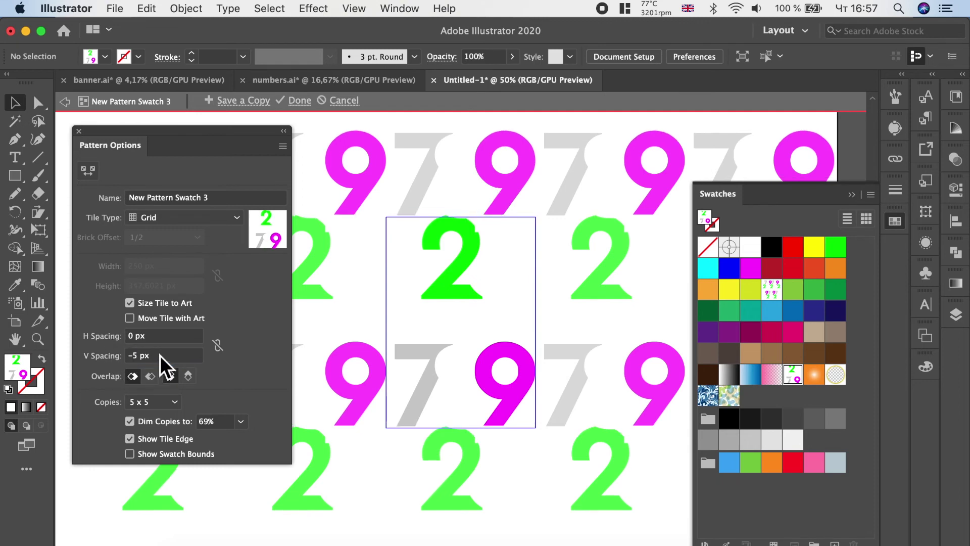
pyautogui.click(66, 102)
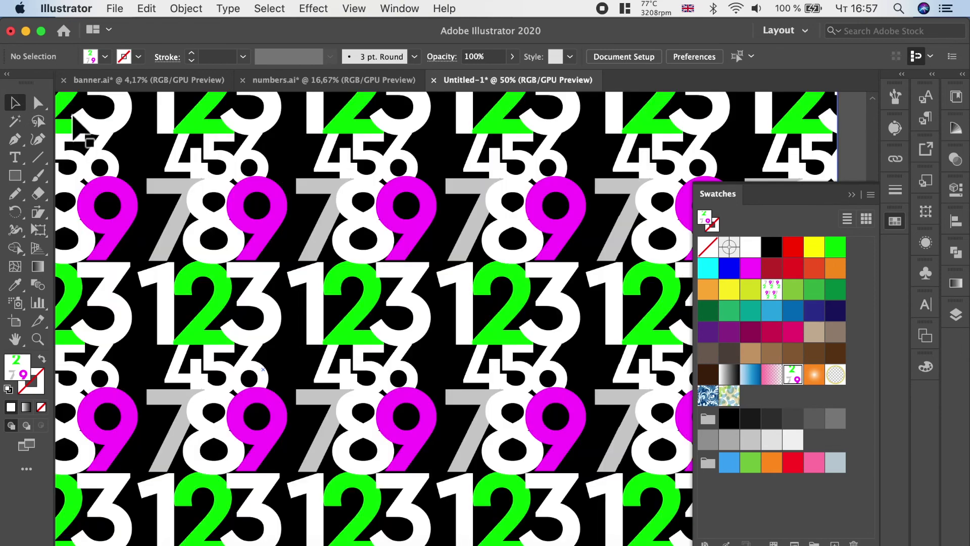
# Scale up the digit artwork inside the numbers pattern tile and save the pattern
pyautogui.scroll(-2, 437, 232)
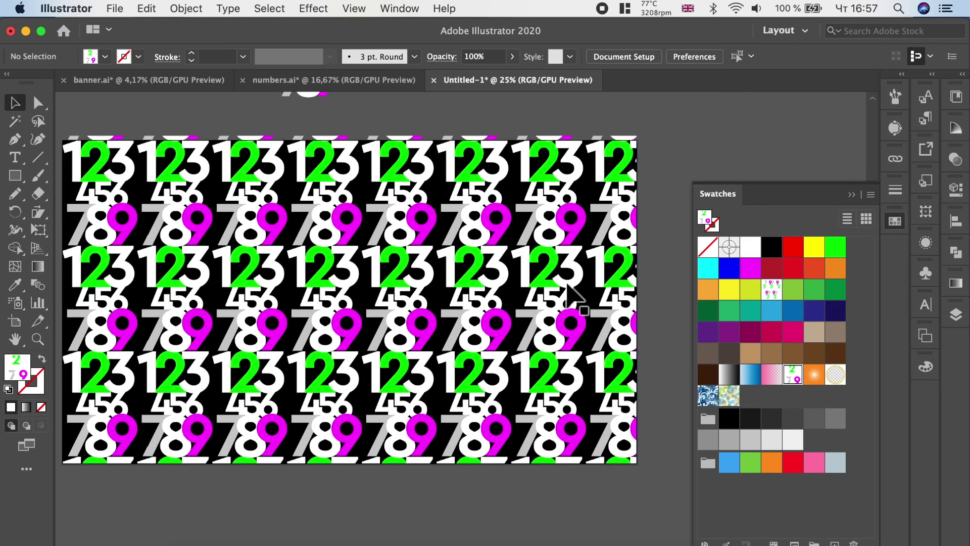
pyautogui.doubleClick(792, 374)
pyautogui.click(492, 334)
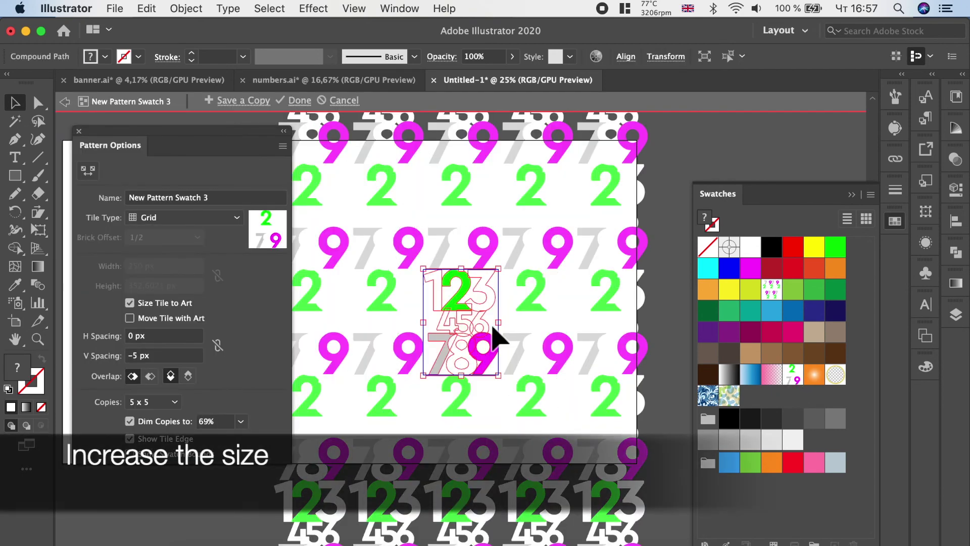
pyautogui.moveTo(499, 269); pyautogui.dragTo(512, 255)
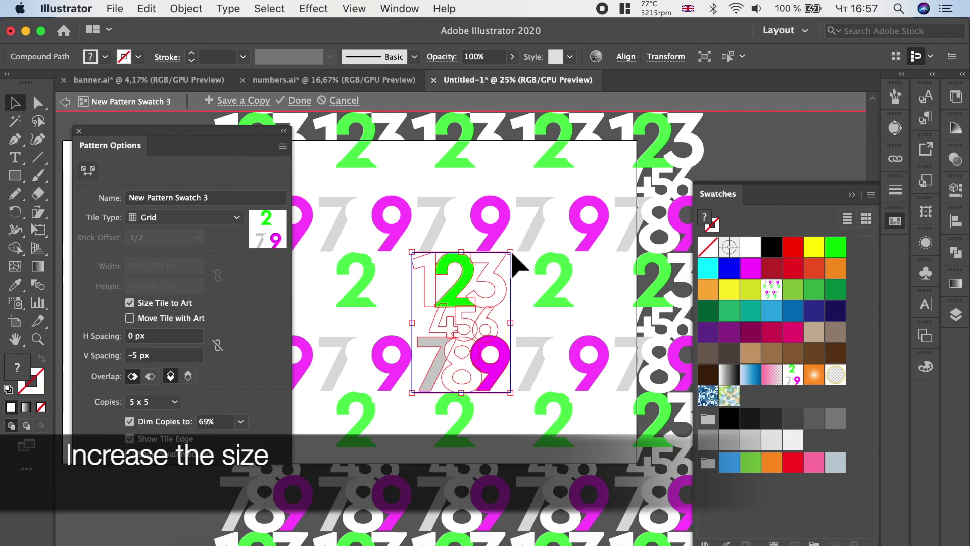
pyautogui.click(66, 101)
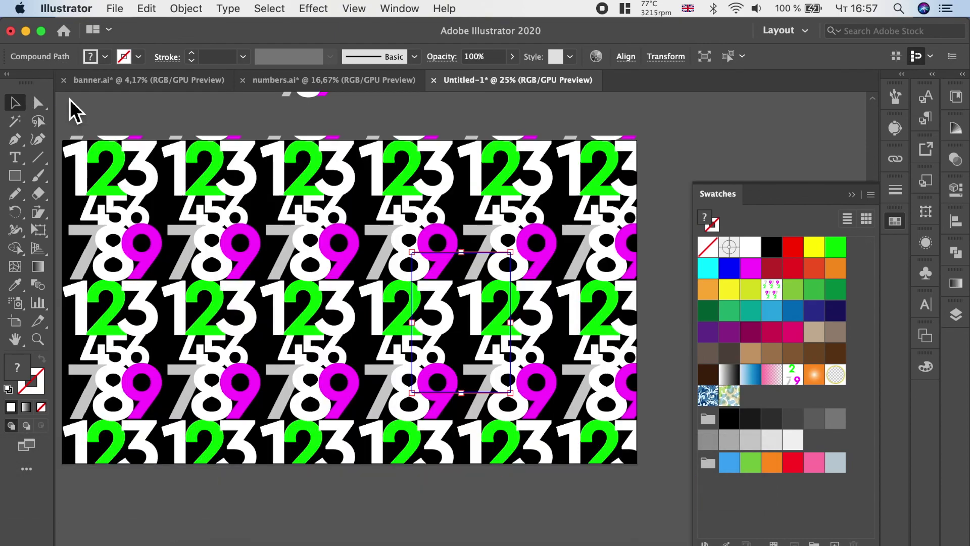
pyautogui.press('super+equal')
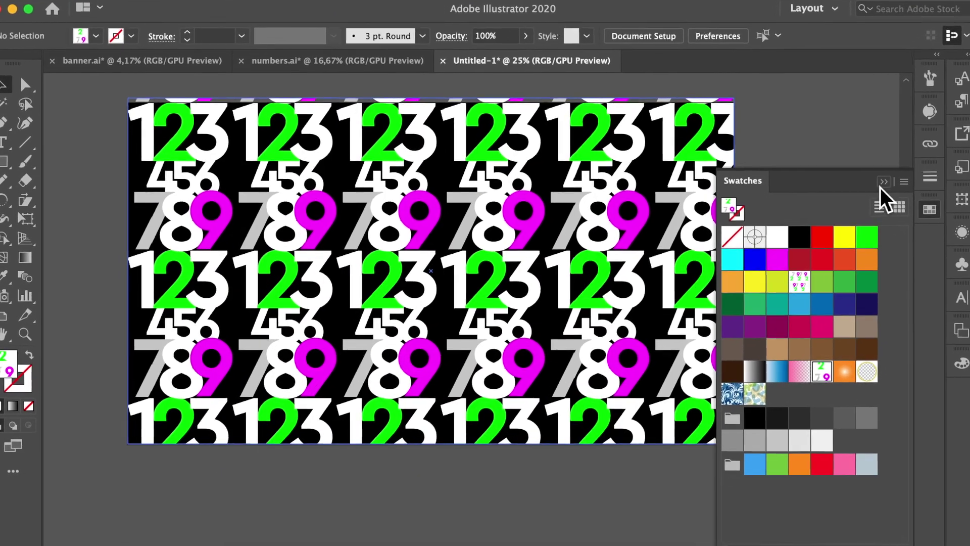
pyautogui.press('super+equal')
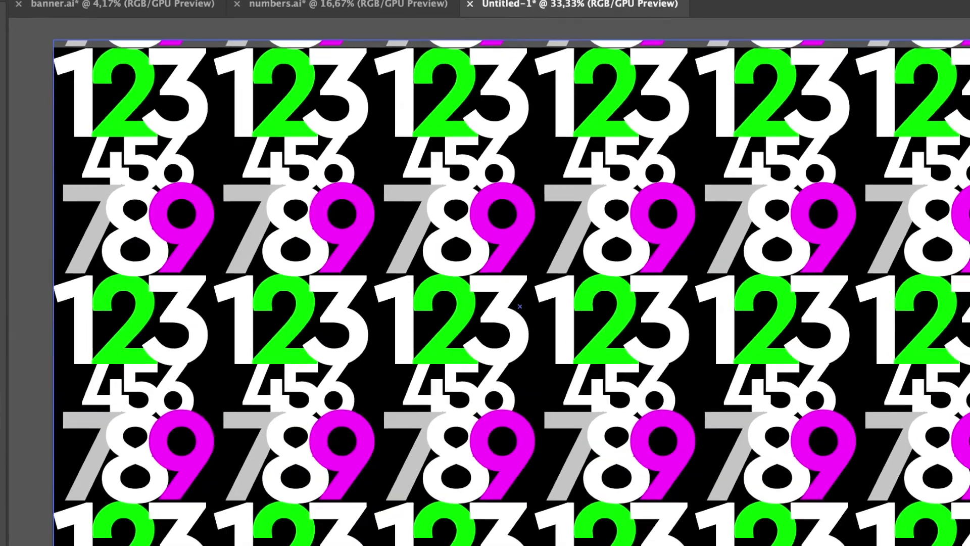